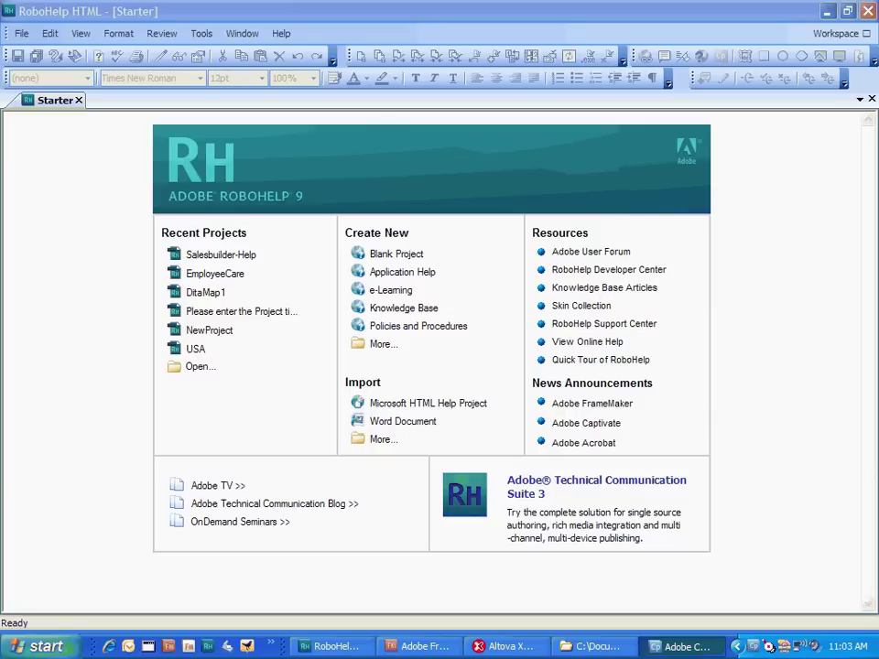
Open the Salesbuilder-Help.xpj project from the SalesbuilderProject folder in the Adobe RoboHelp 9 Salesbuilder samples.
key(alt+f)
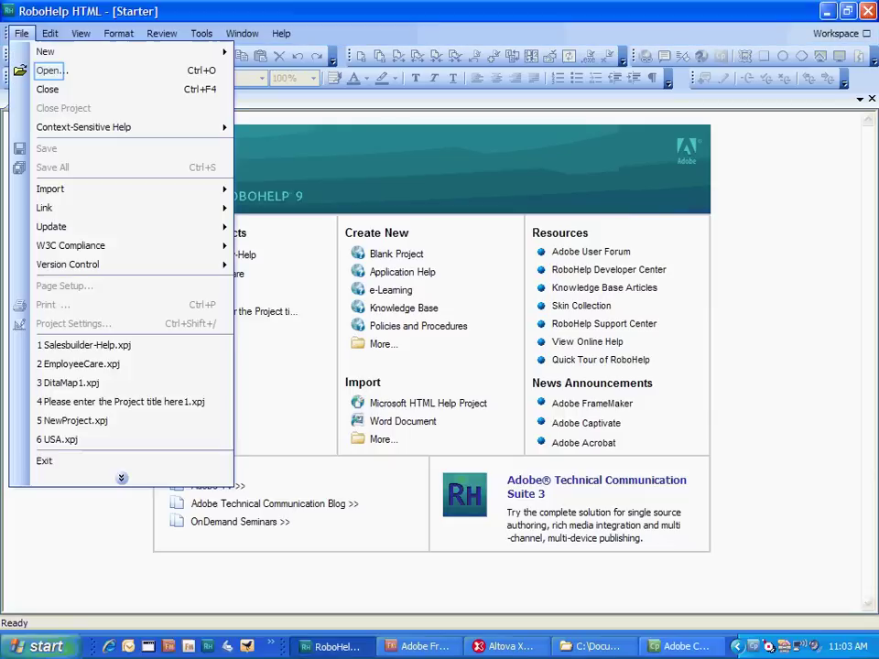
key(Return)
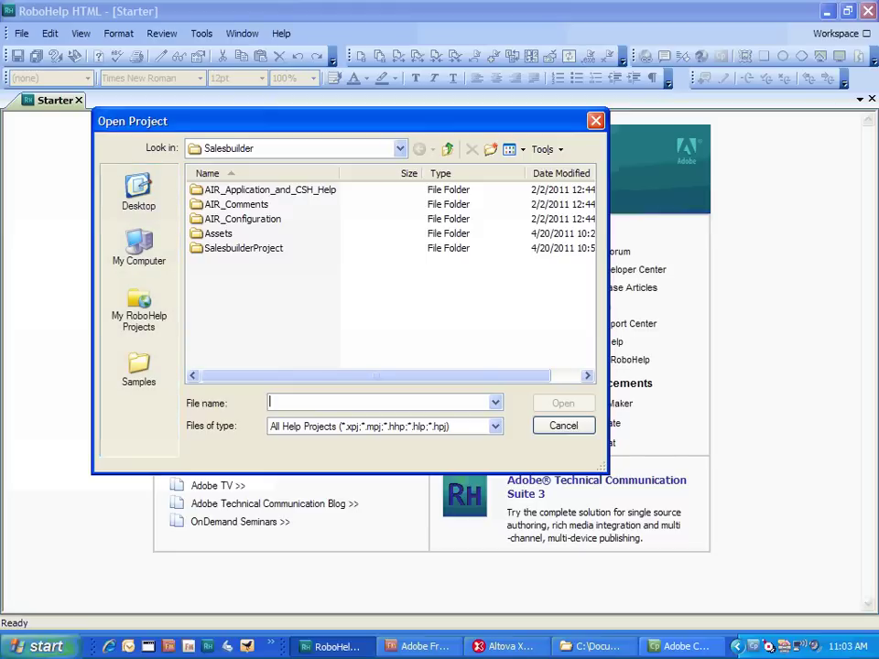
click(139, 311)
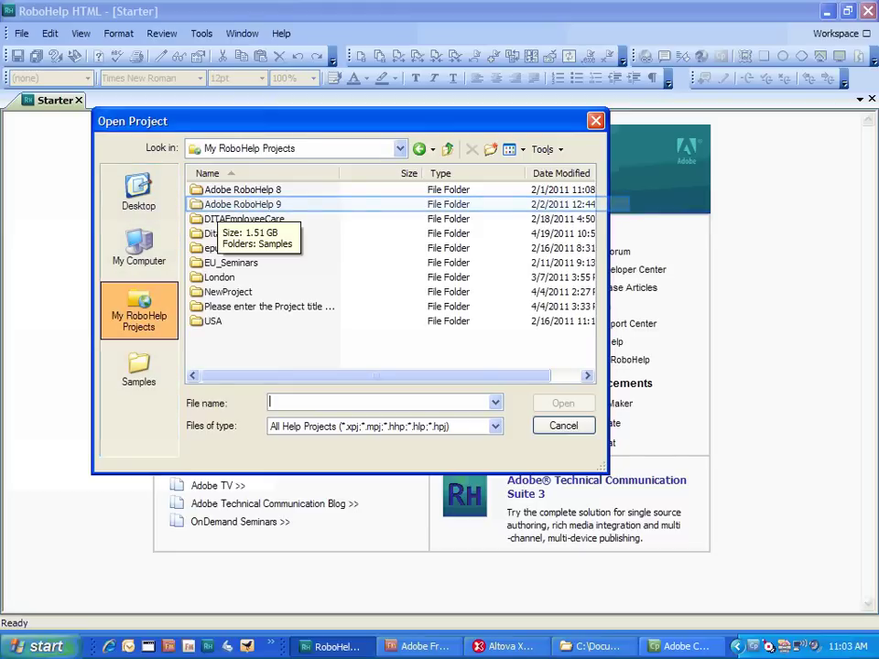
double_click(229, 204)
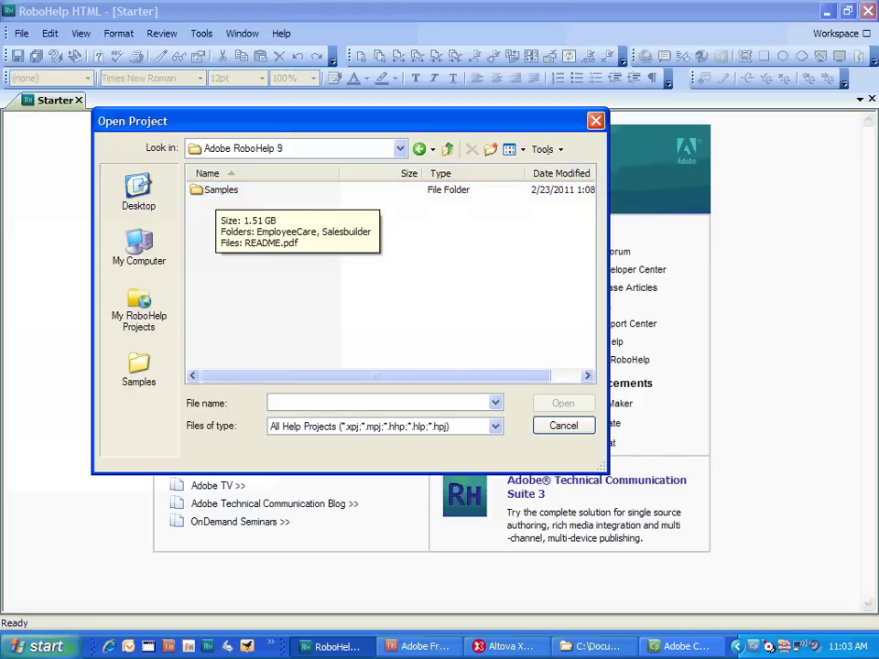
double_click(221, 190)
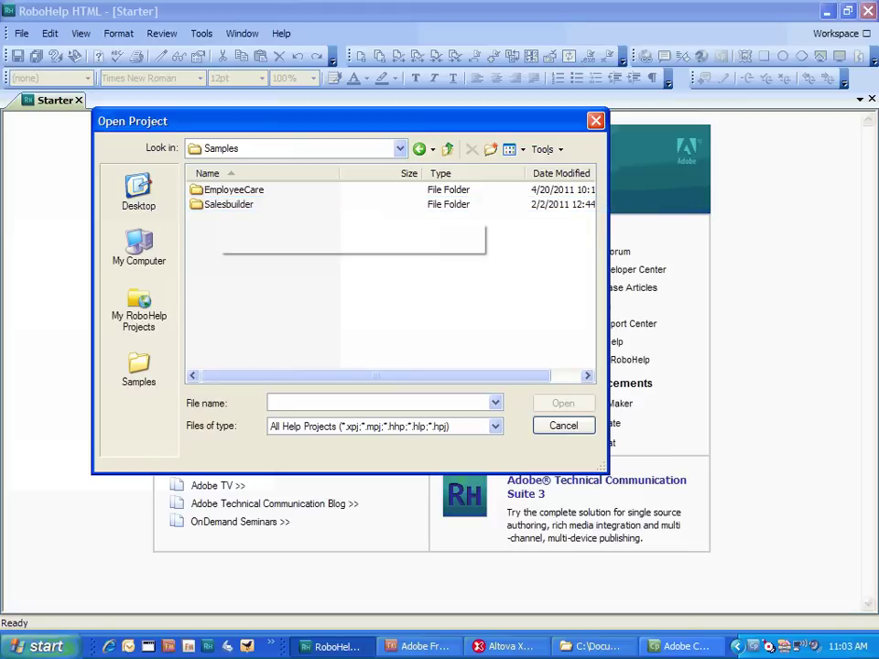
double_click(228, 204)
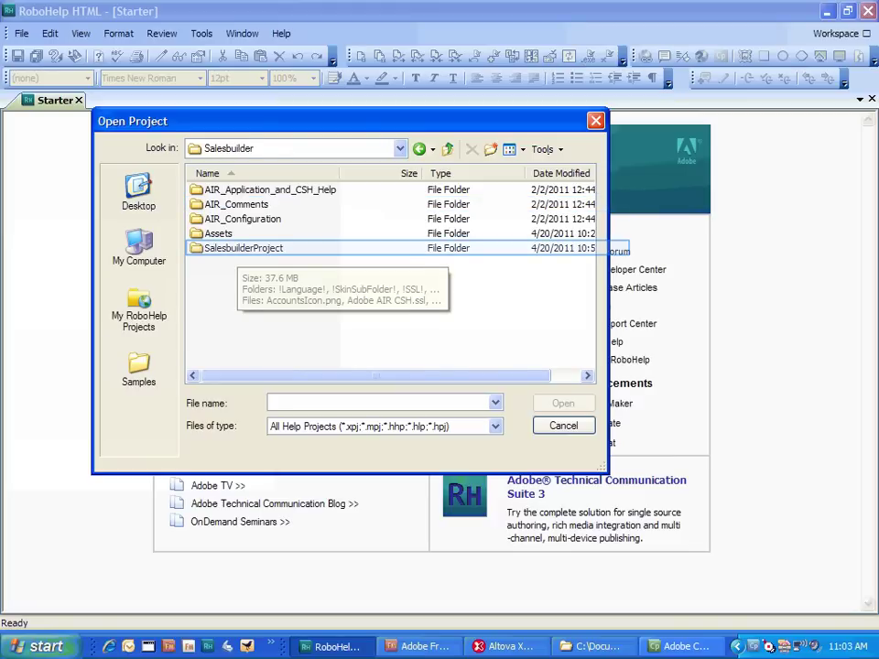
double_click(243, 248)
scroll(584, 269, down, 1)
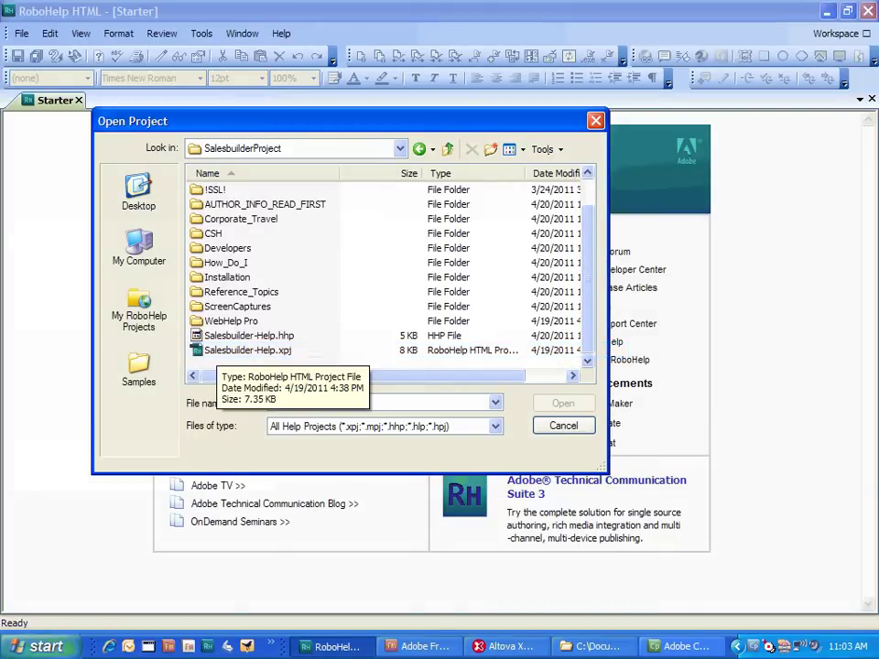
double_click(247, 350)
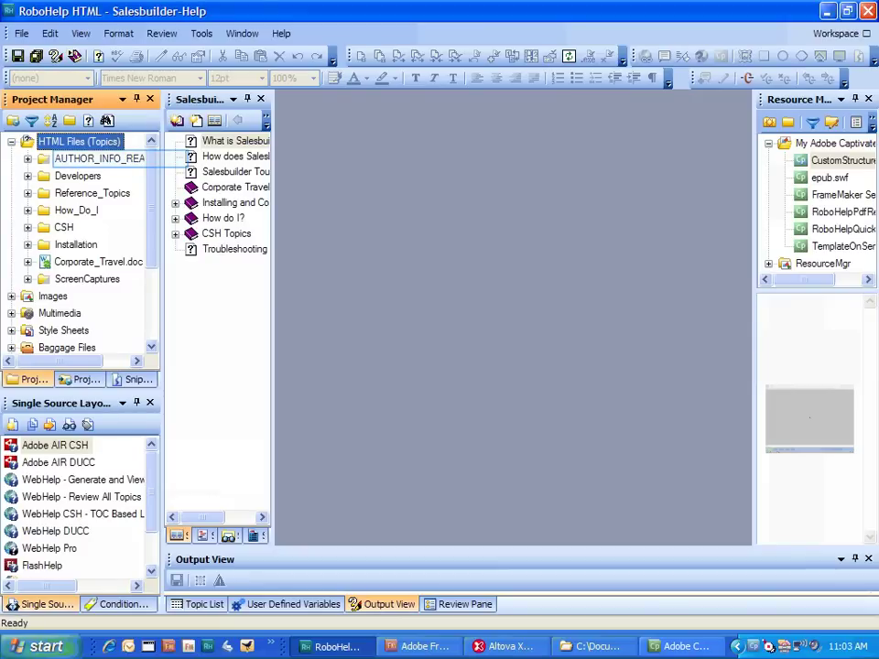
Open the About topic from the project's AUTHOR_INFO_READ_FIRST folder and place the cursor at the beginning of the topic.
click(27, 159)
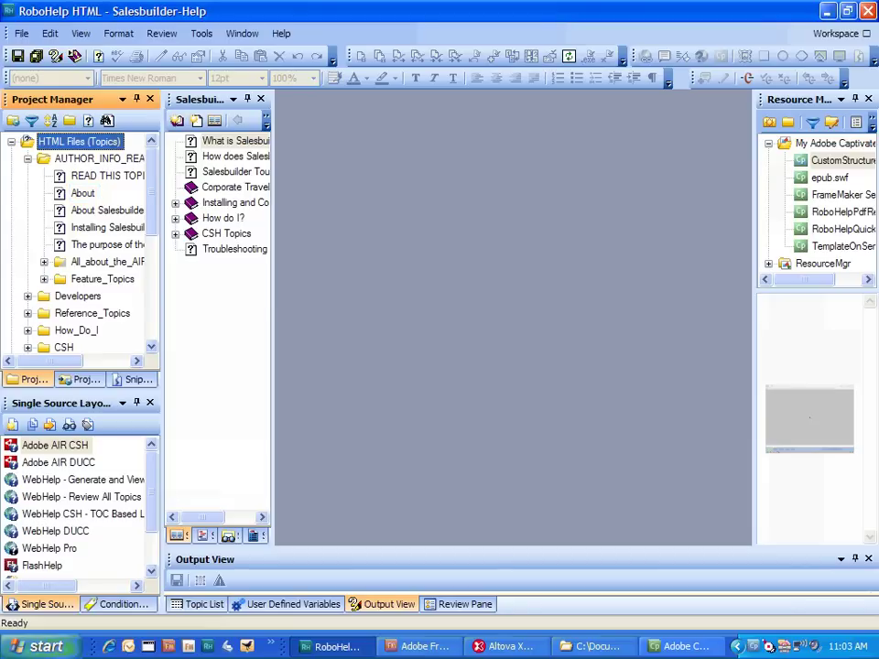
double_click(83, 193)
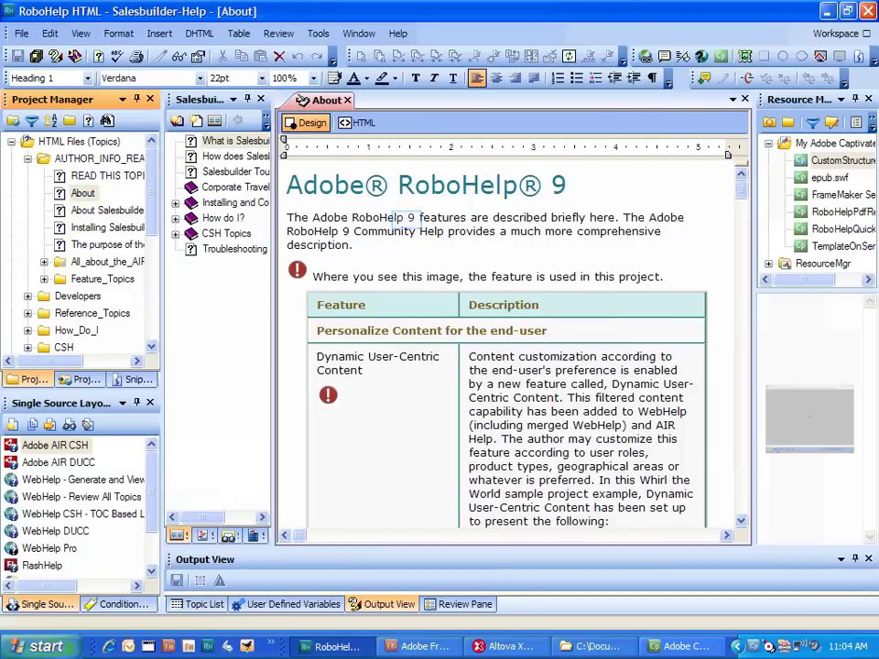
click(407, 220)
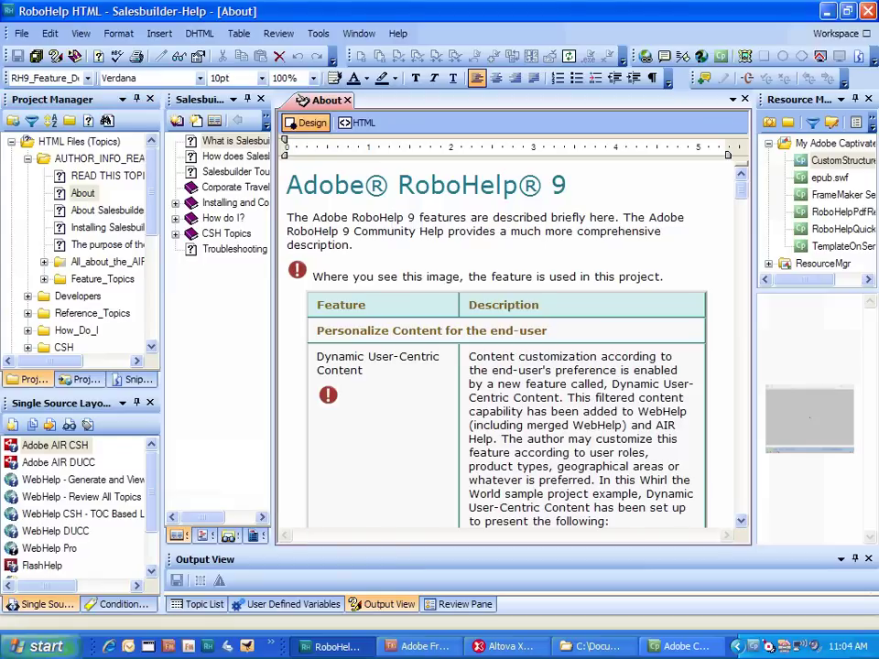
key(ctrl+Home)
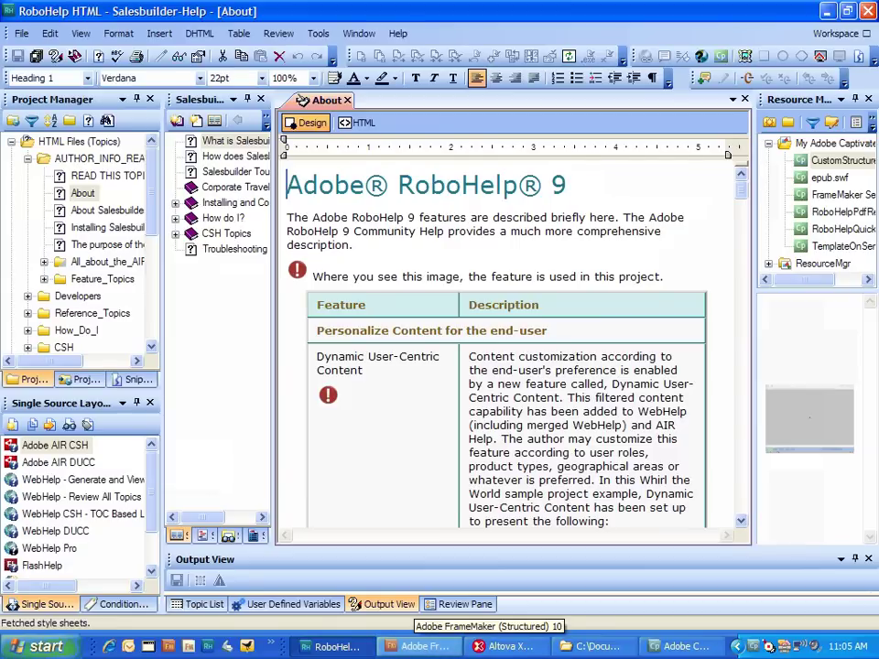
Switch to FrameMaker and open about_rh9.htm from the AUTHOR_INFO_READ_FIRST folder.
click(419, 646)
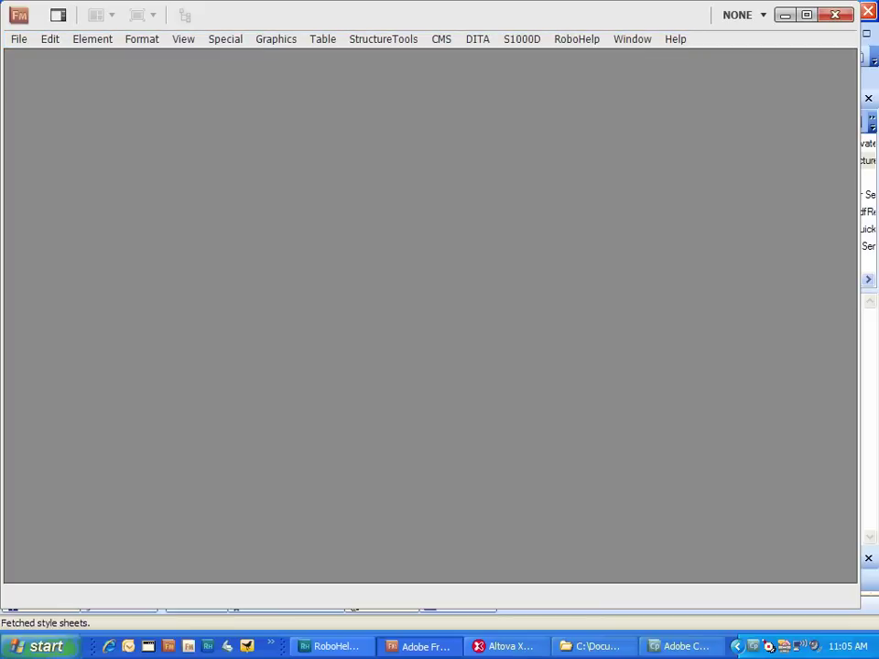
click(19, 39)
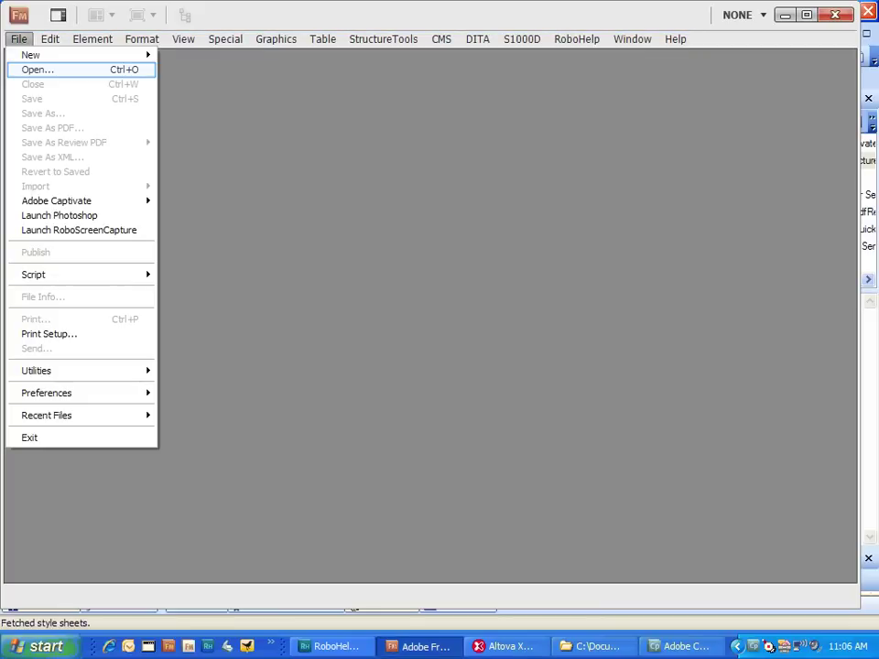
click(37, 69)
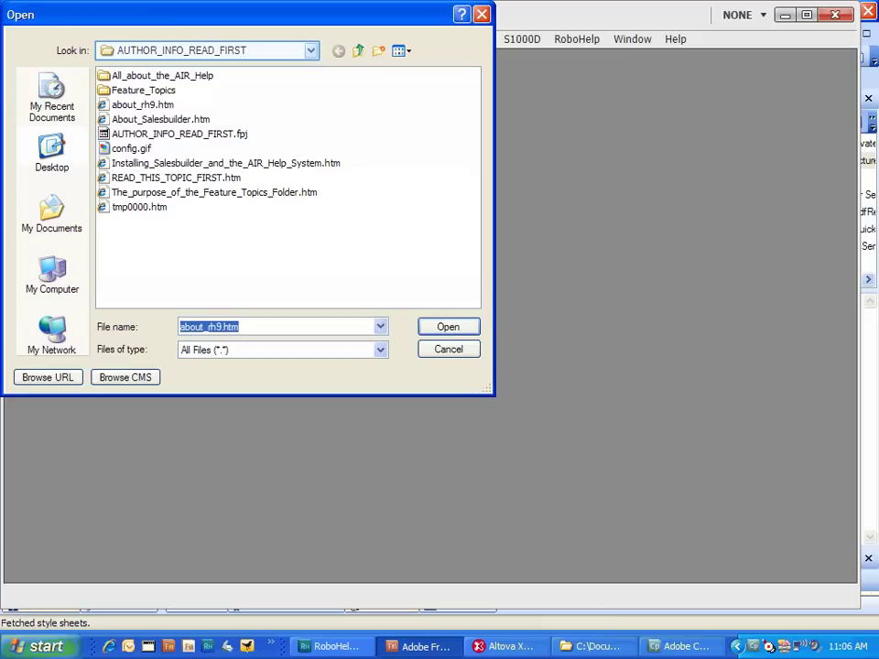
click(311, 50)
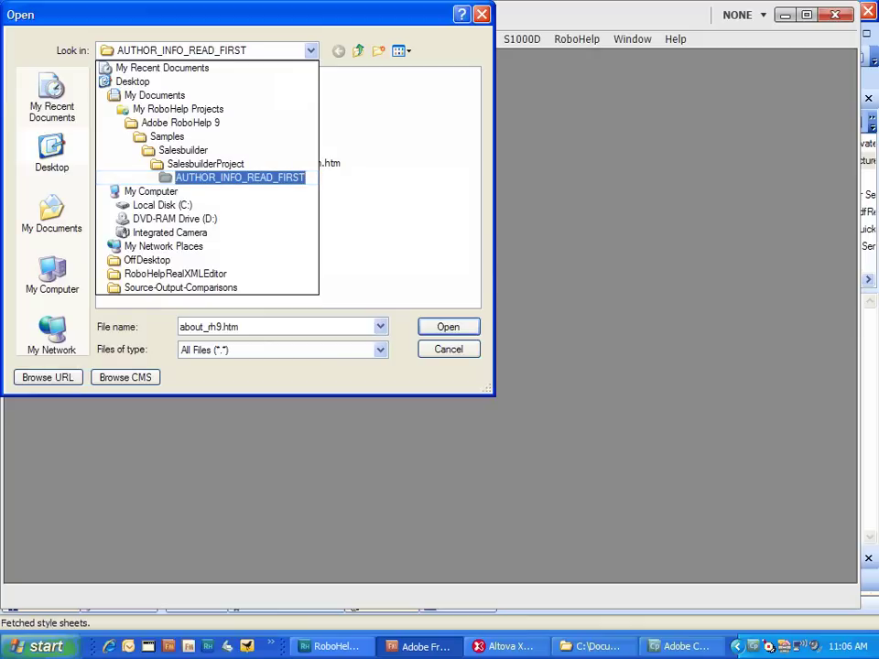
key(Return)
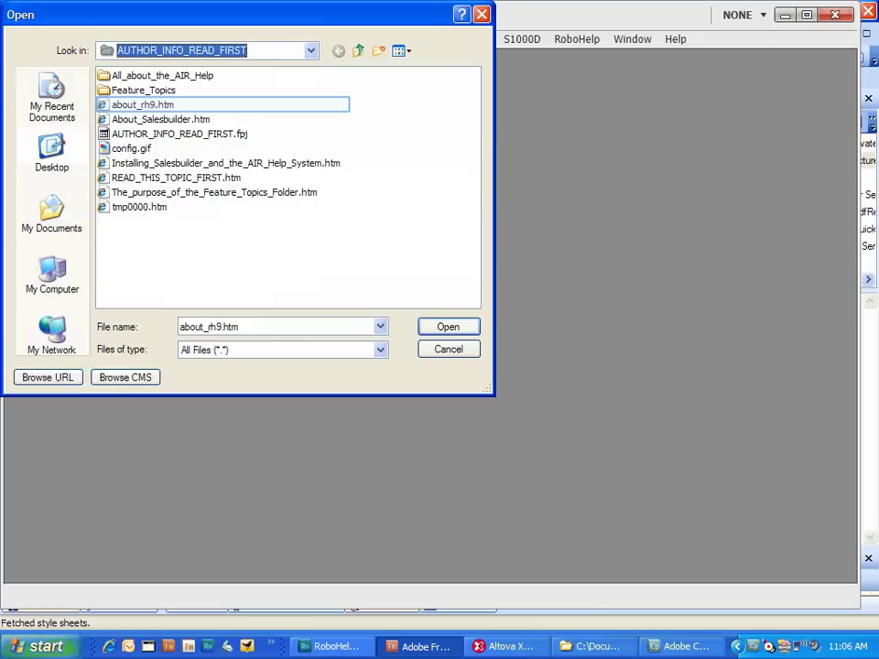
click(143, 105)
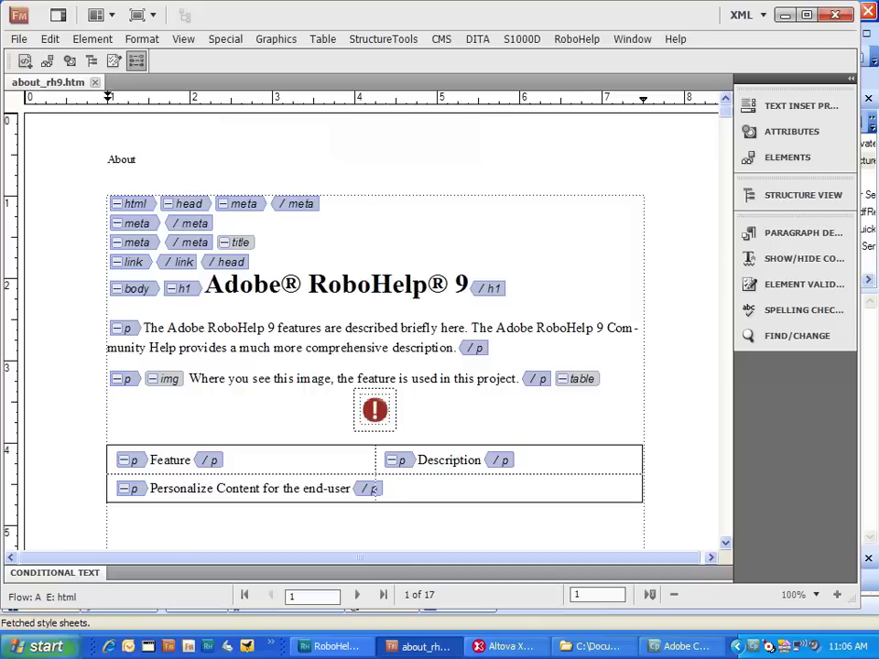
Insert "Let's Talk" before "Adobe® RoboHelp® 9" in the h1 heading and save the file.
mouse_move(724, 110)
mouse_down()
mouse_move(721, 251)
mouse_move(724, 103)
mouse_up()
click(208, 286)
text(Let')
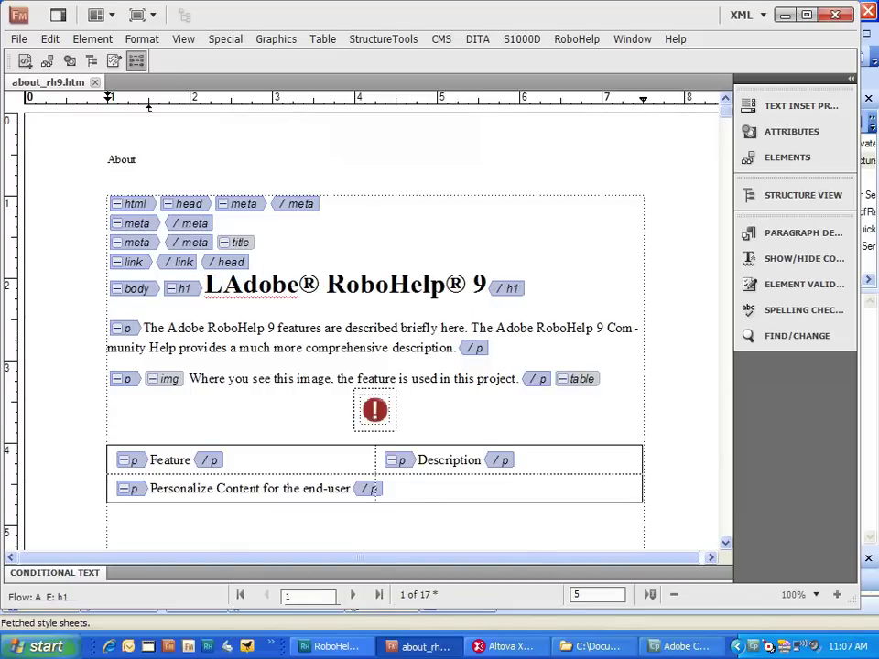
text(s Talk)
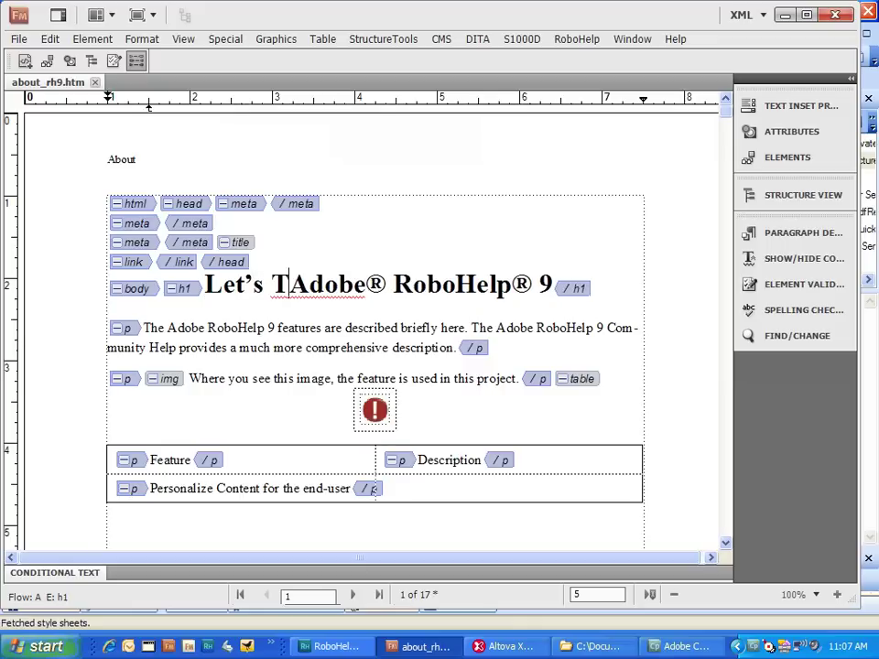
key(alt)
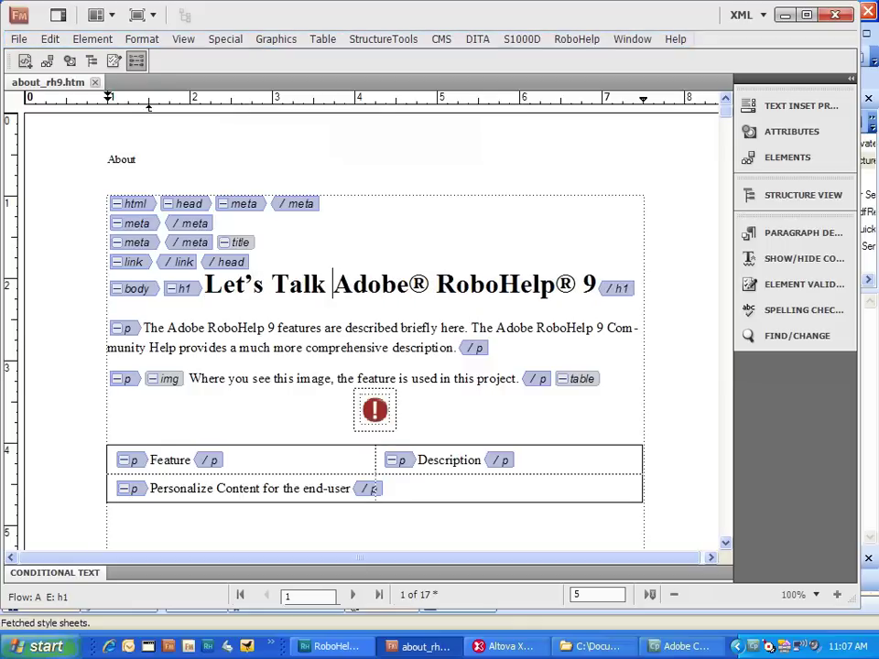
key(f)
key(Escape)
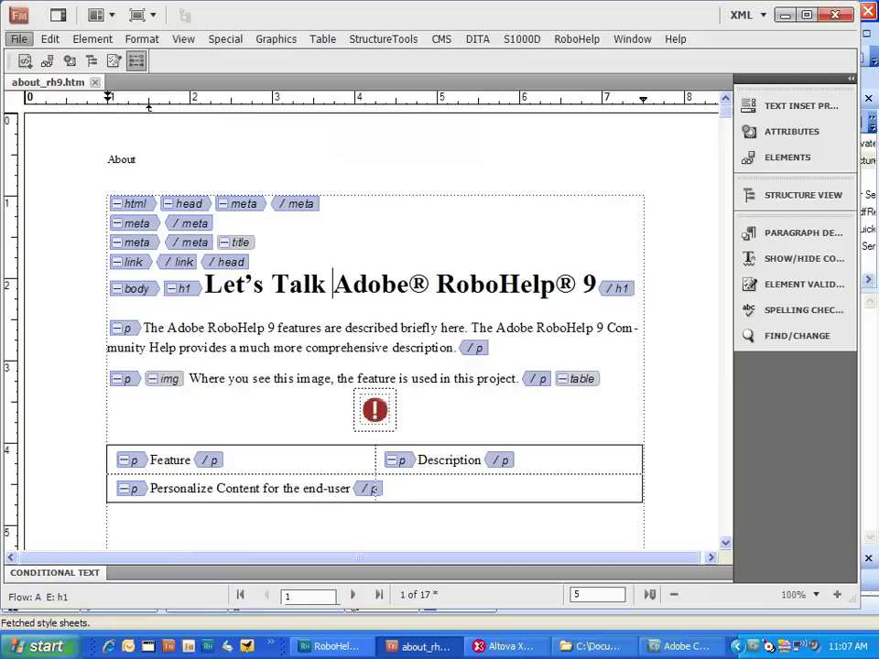
key(ctrl+s)
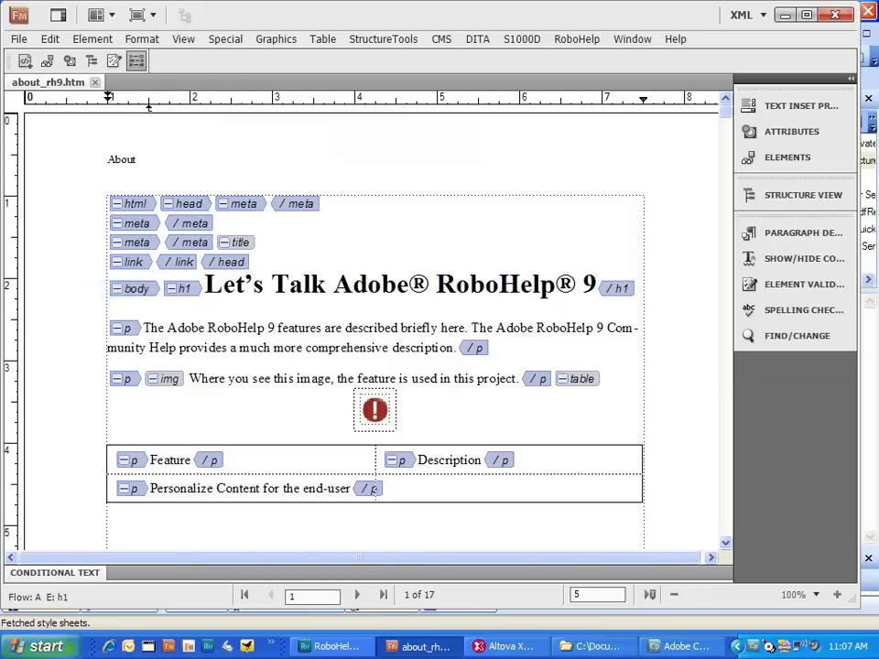
Collapse the body element and expand it again to inspect the document's structure.
click(117, 288)
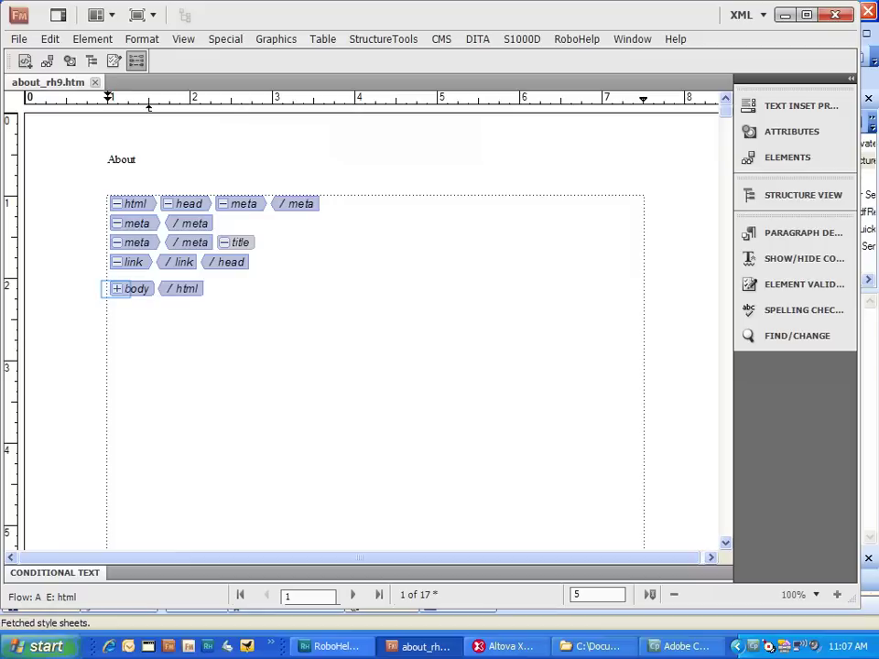
click(117, 289)
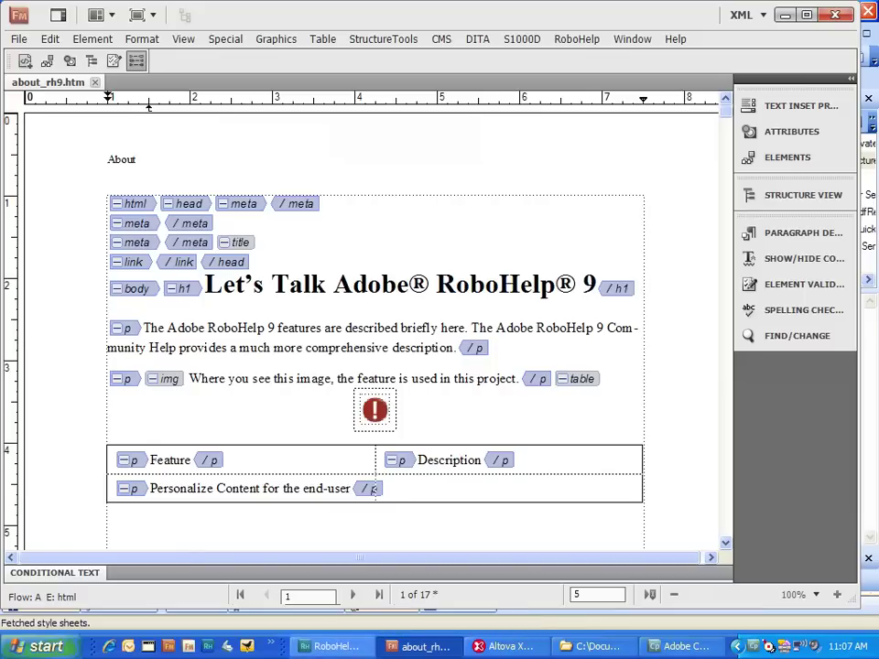
Switch to RoboHelp, delete "Let's Talk" from the About topic's heading, and save all changed files.
click(331, 646)
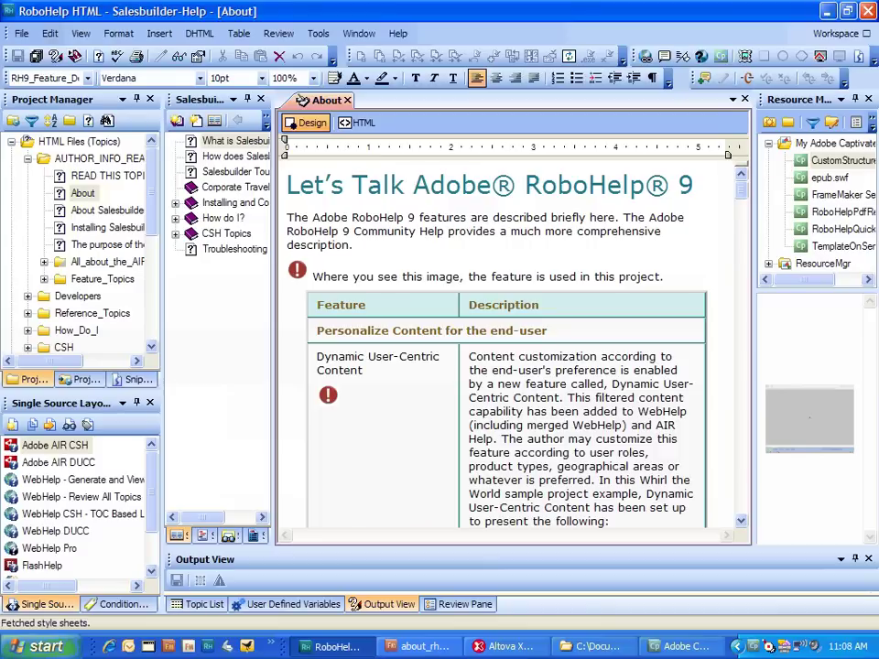
drag(412, 185, 286, 185)
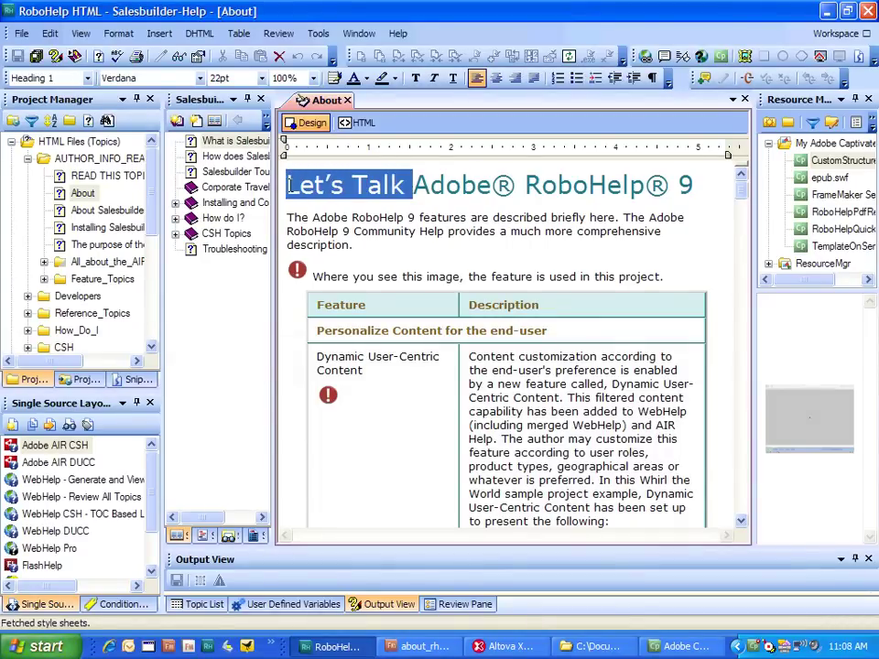
key(Delete)
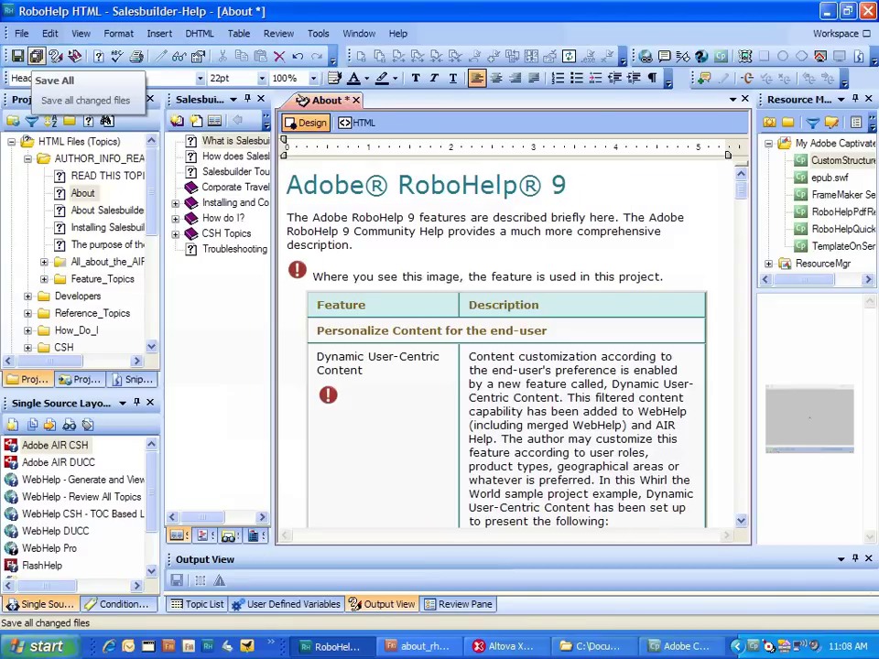
click(36, 56)
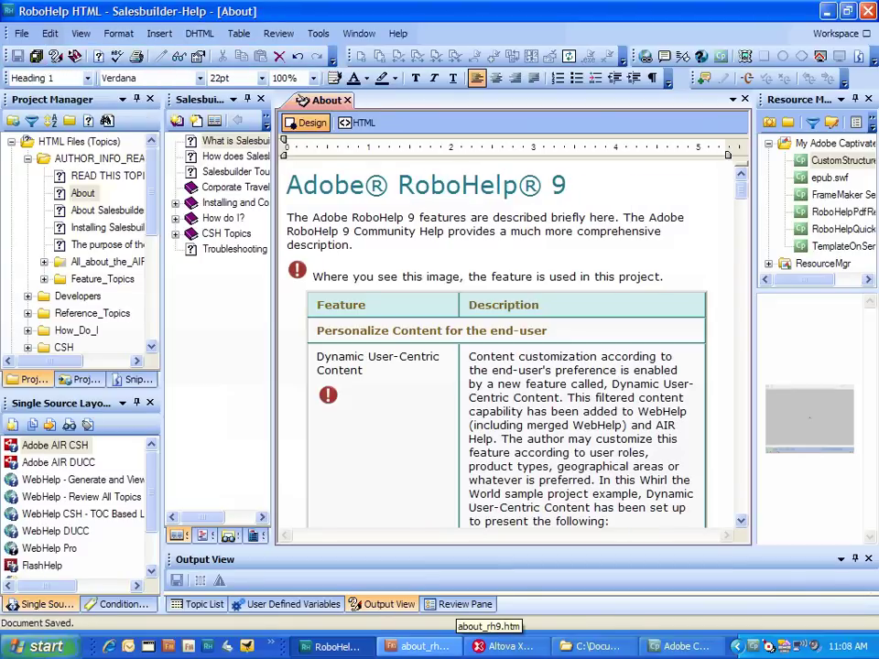
Switch to FrameMaker and revert about_rh9.htm to its last-saved version.
click(417, 647)
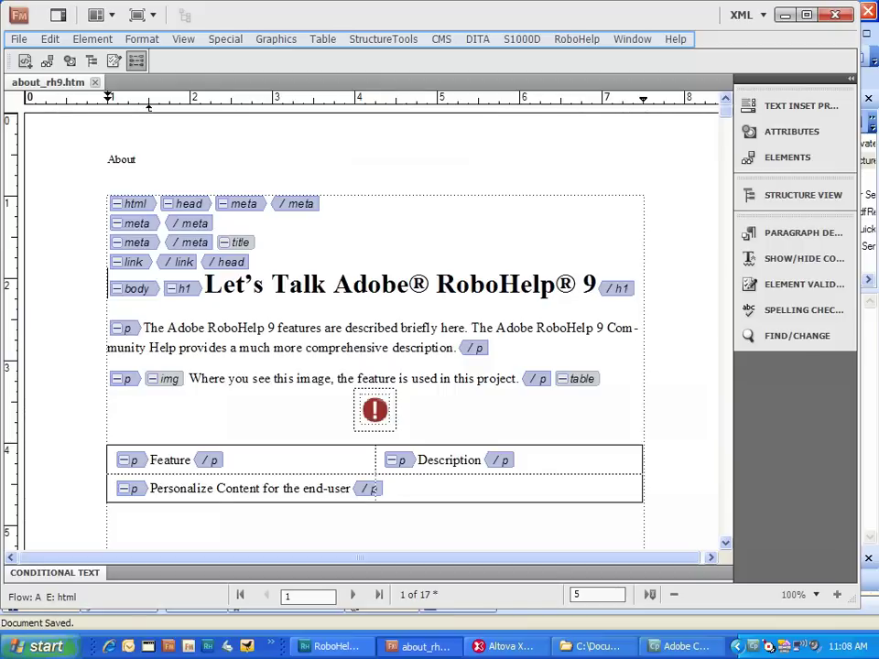
click(19, 38)
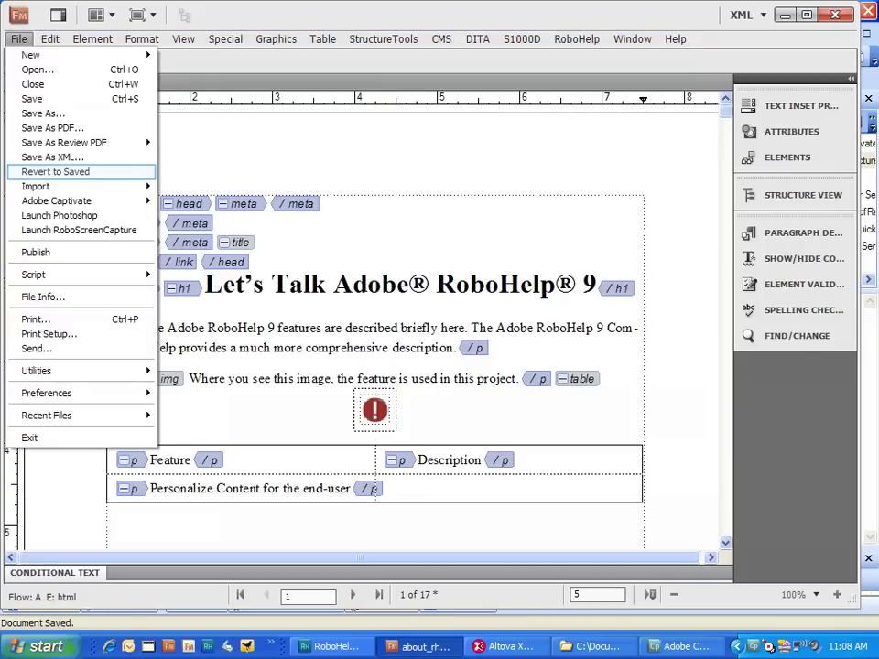
click(55, 172)
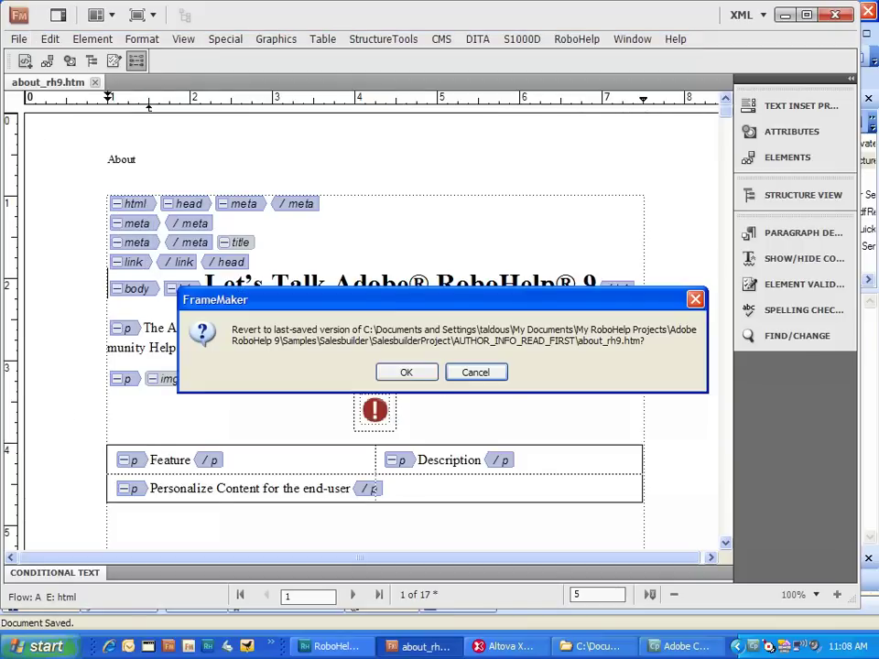
key(Return)
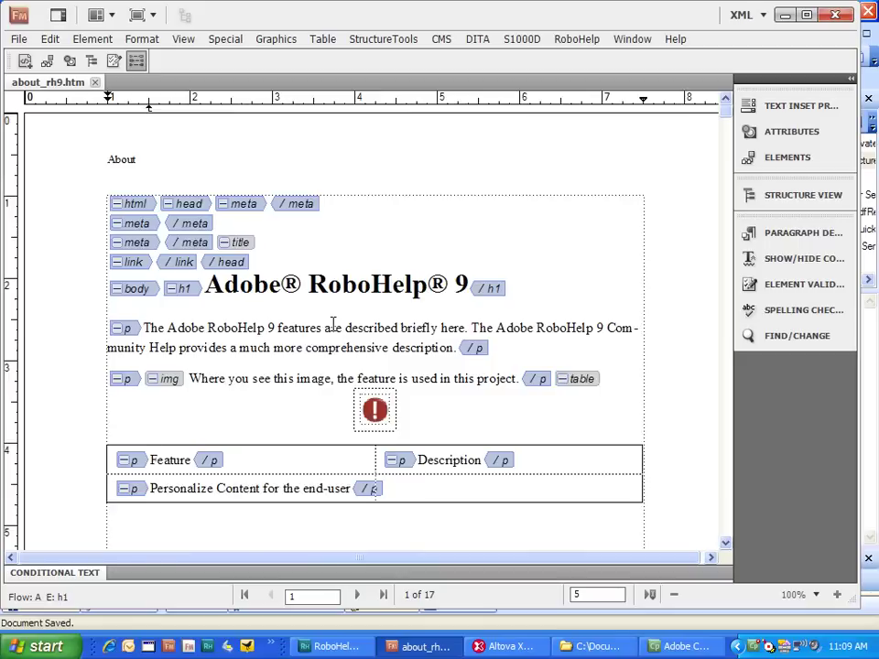
Switch to XMLSpy and reload the externally modified about_rh9.htm.
scroll(331, 322, down, 3)
scroll(333, 323, up, 2)
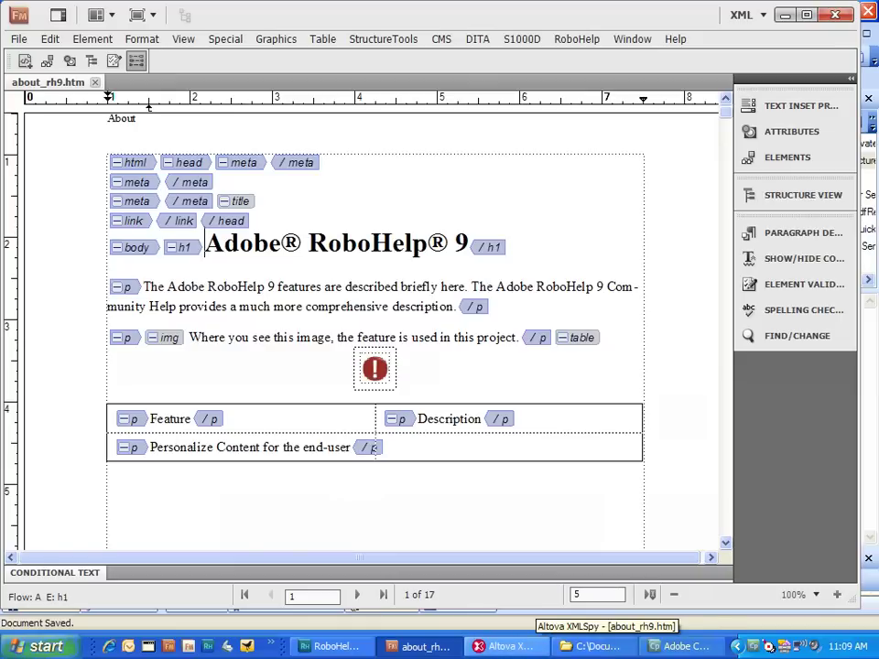
click(524, 646)
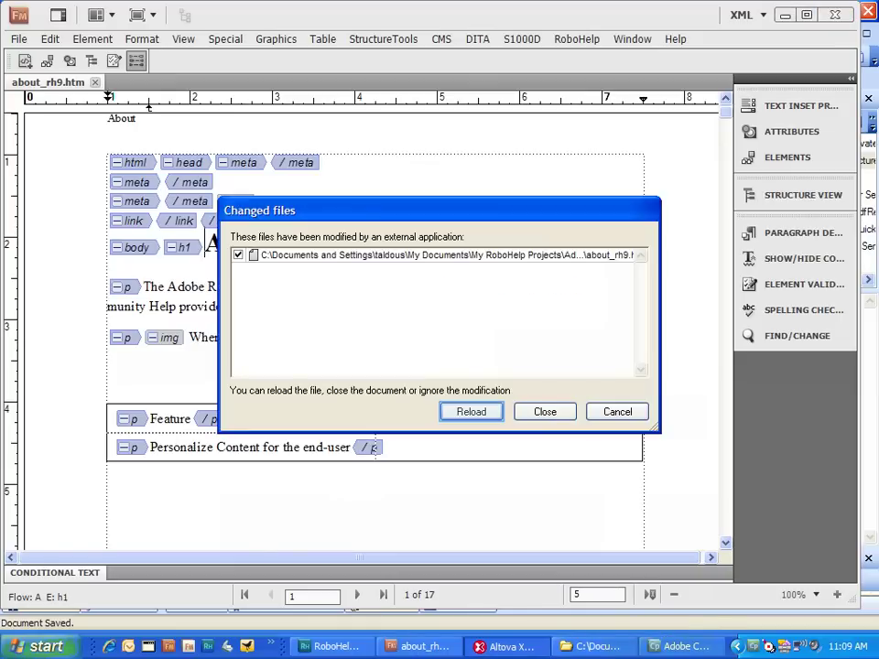
key(Return)
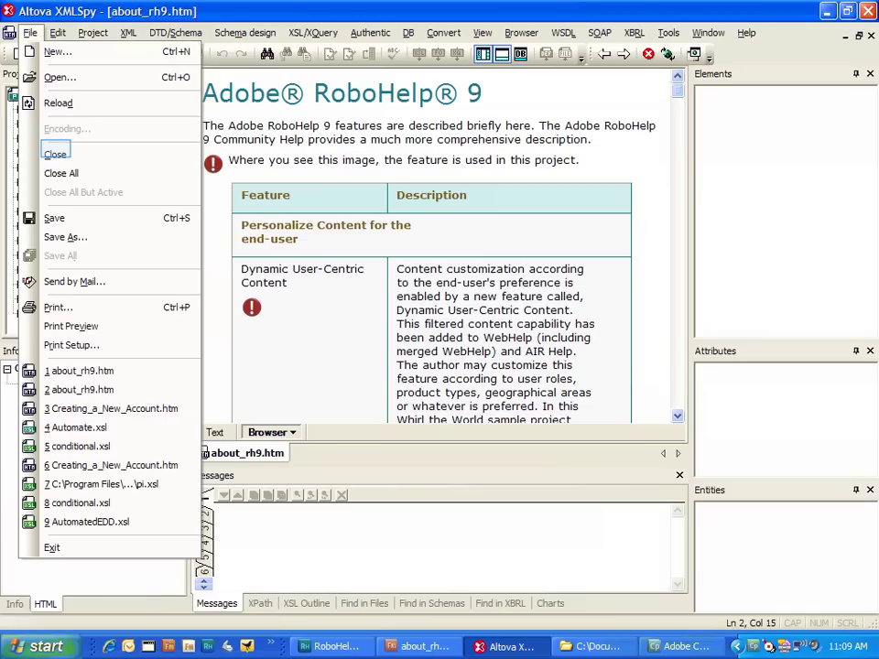
Close about_rh9.htm and reopen it from the AUTHOR_INFO_READ_FIRST folder.
click(55, 154)
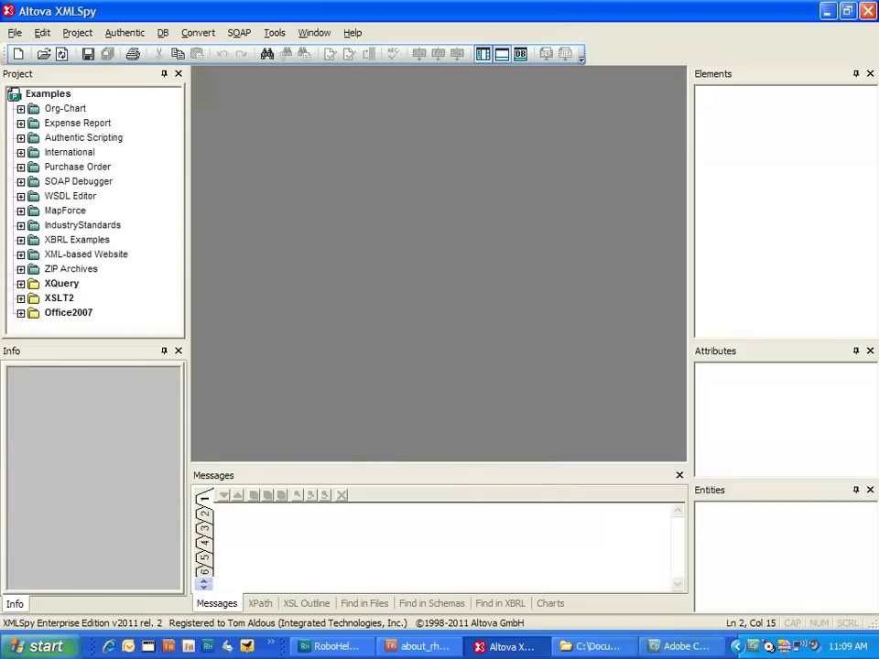
click(43, 53)
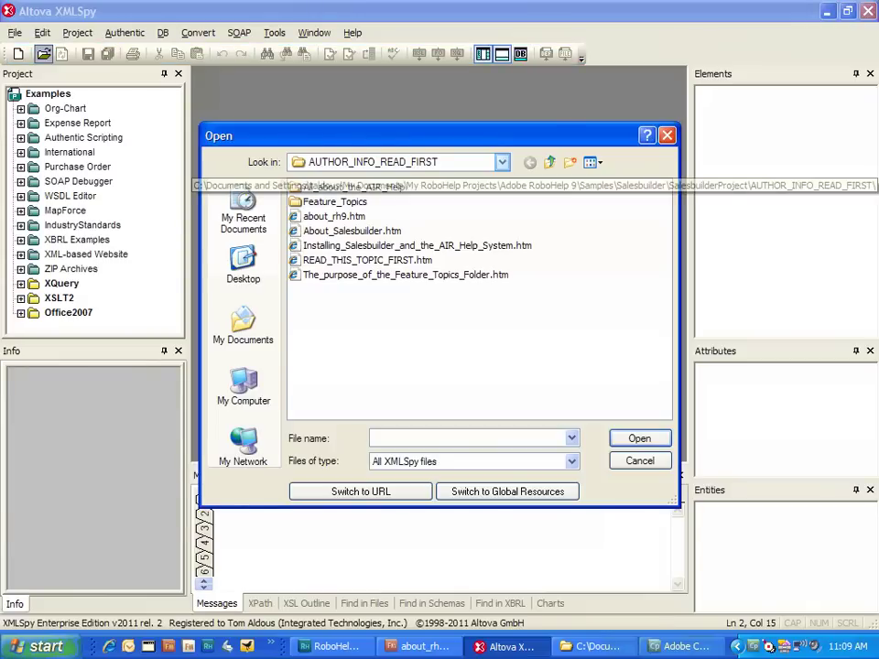
click(502, 162)
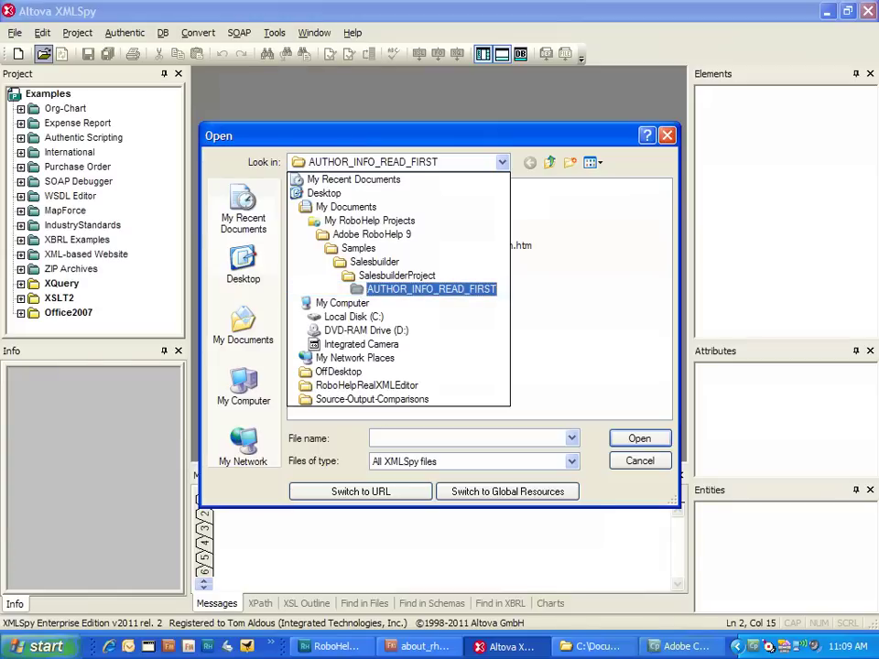
key(Return)
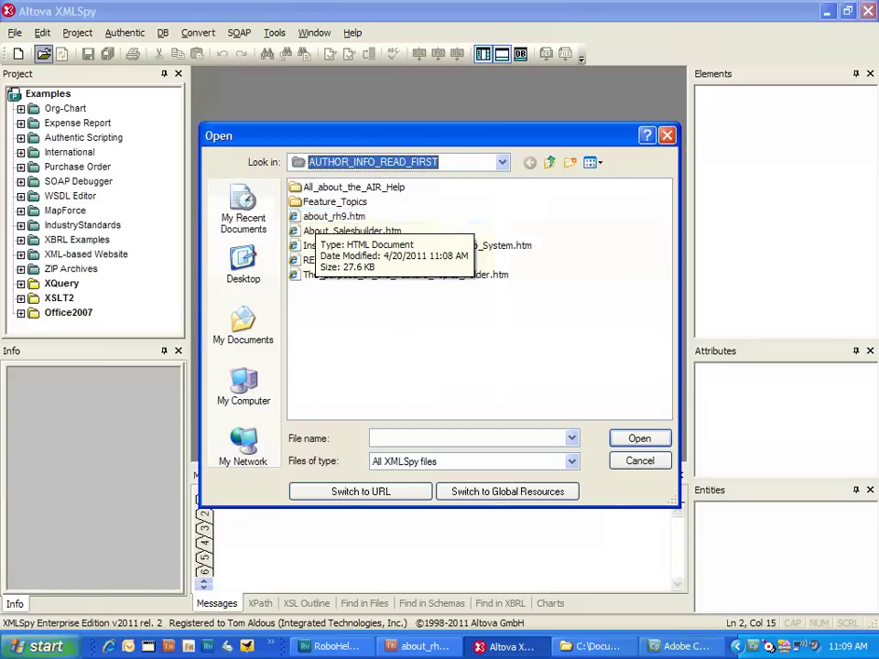
double_click(334, 216)
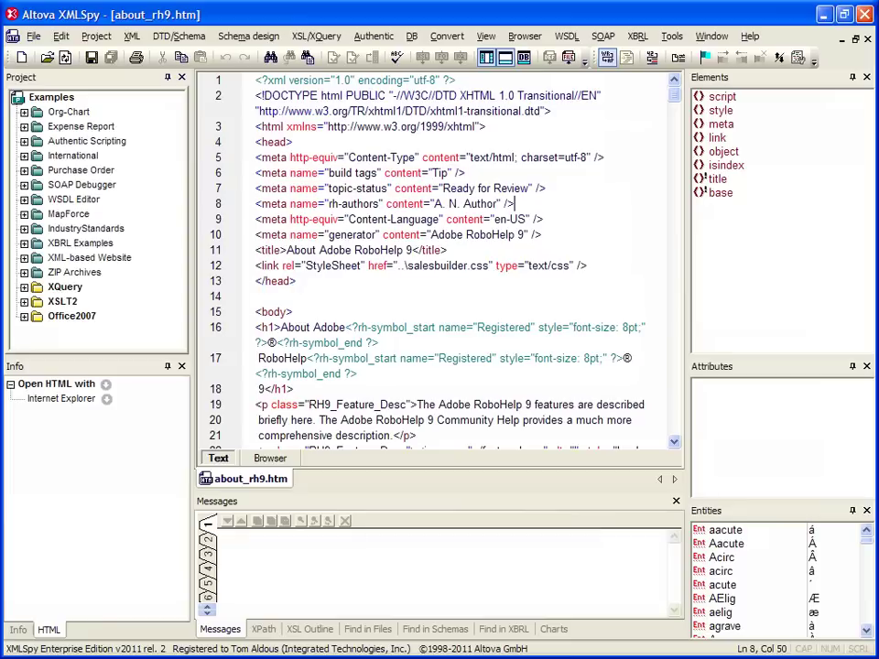
Insert "Let's Talk About" before "Adobe® RoboHelp® 9" in the h1 heading of about_rh9.htm.
text(Let's)
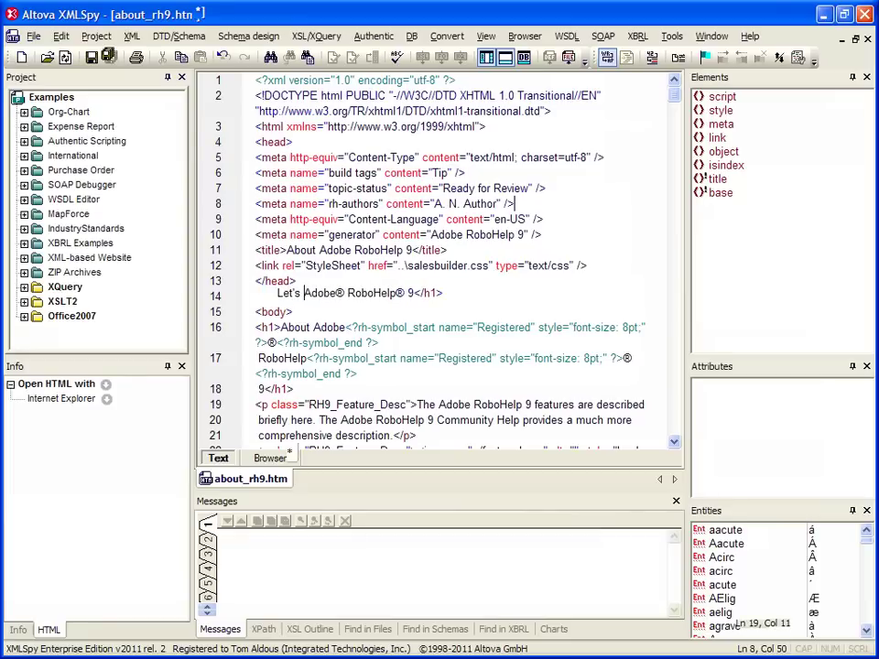
text( Talk)
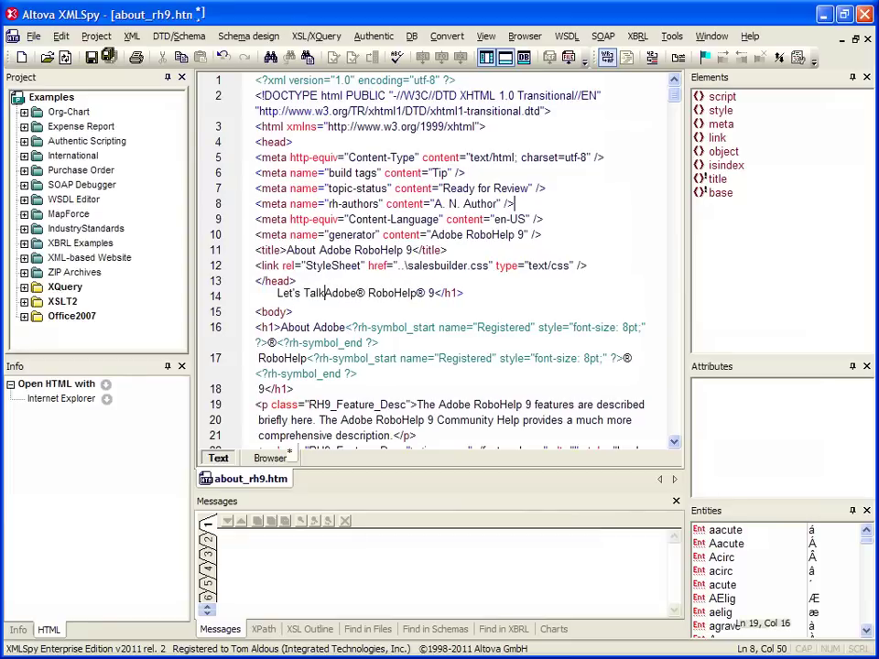
text( About)
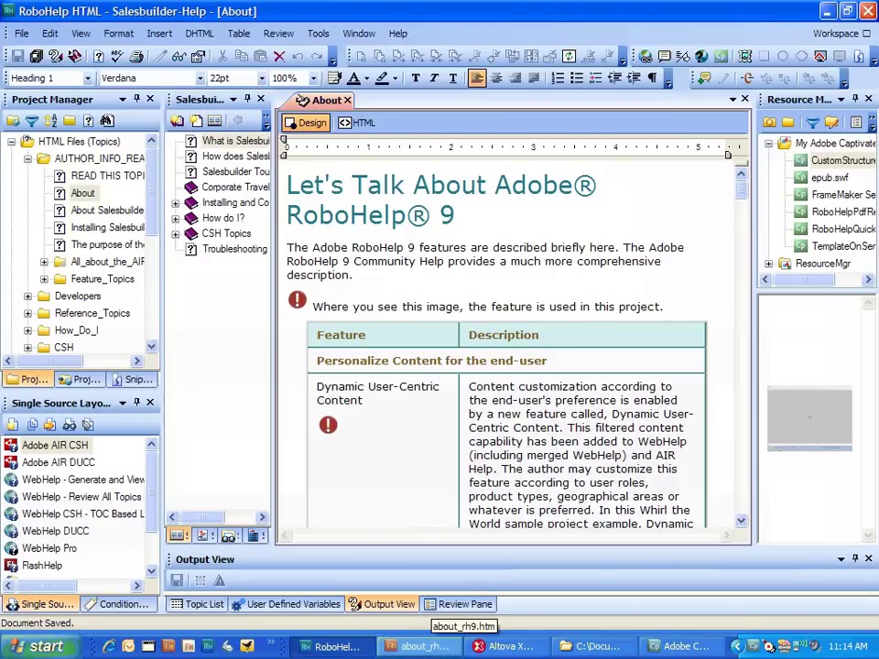
Switch to FrameMaker, revert about_rh9.htm to its last-saved version, and place the cursor in the h1 heading.
click(425, 645)
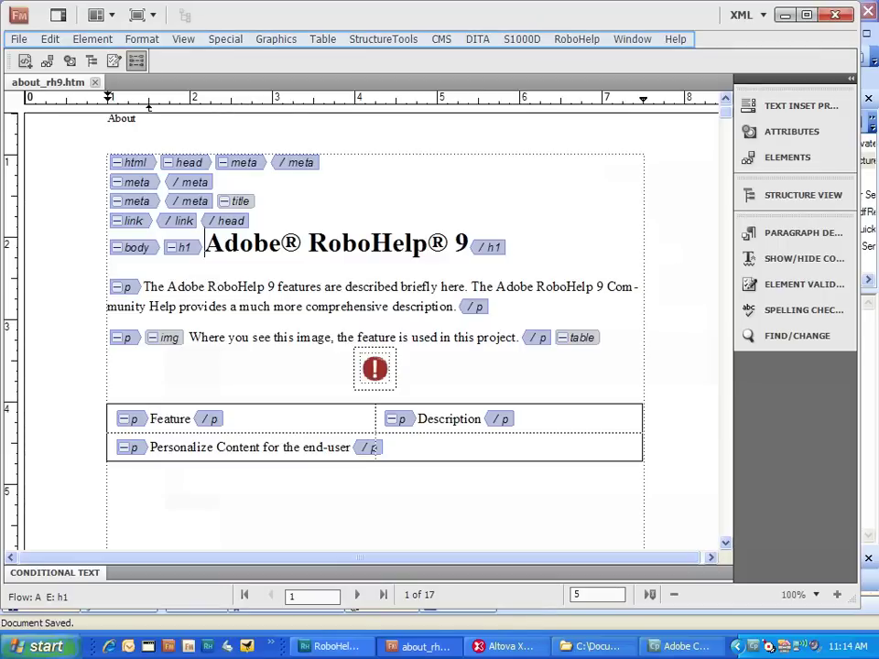
click(18, 38)
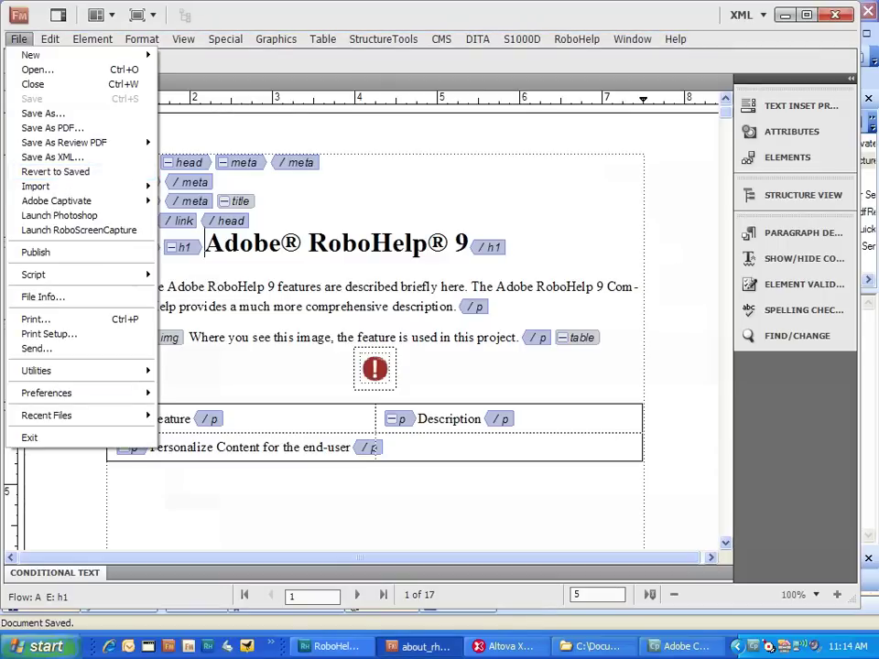
click(56, 172)
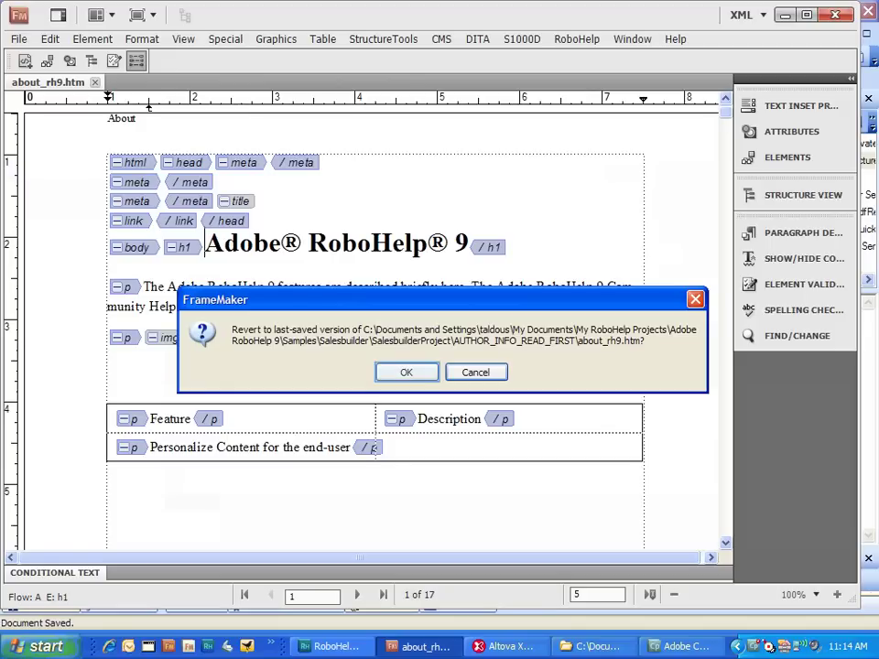
key(Return)
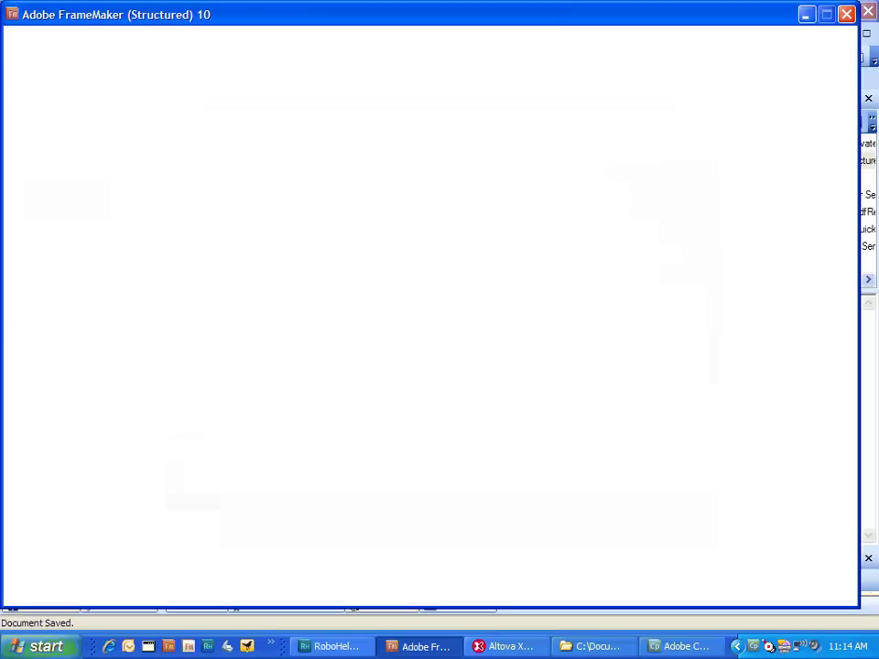
scroll(347, 362, down, 3)
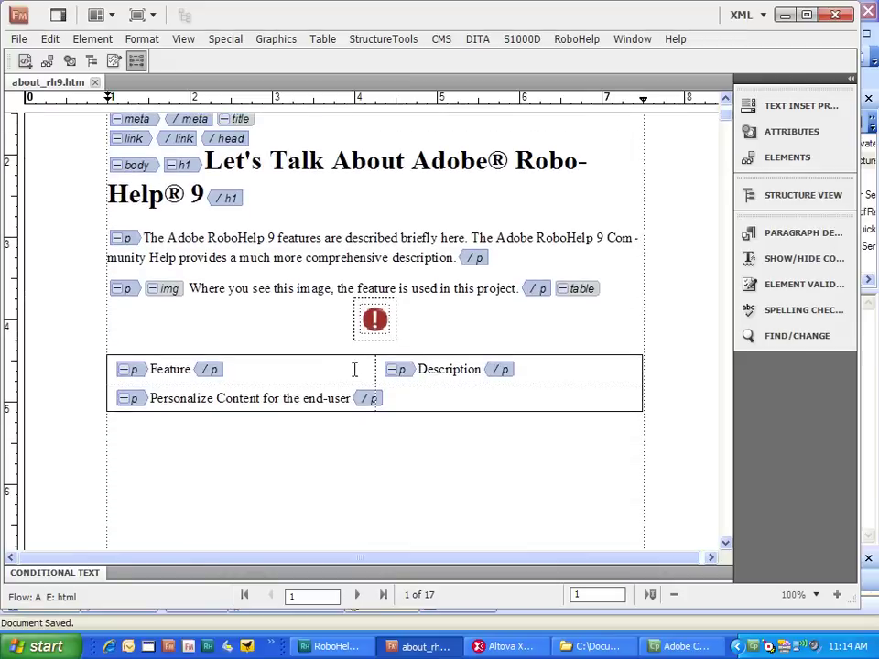
mouse_move(725, 110)
mouse_down()
mouse_move(723, 256)
mouse_move(725, 108)
mouse_up()
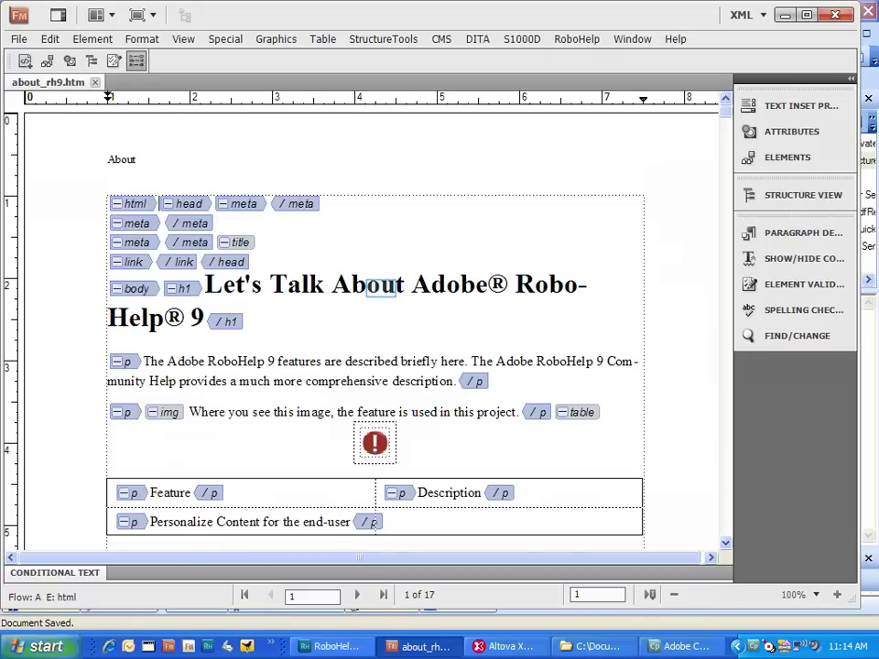
click(380, 286)
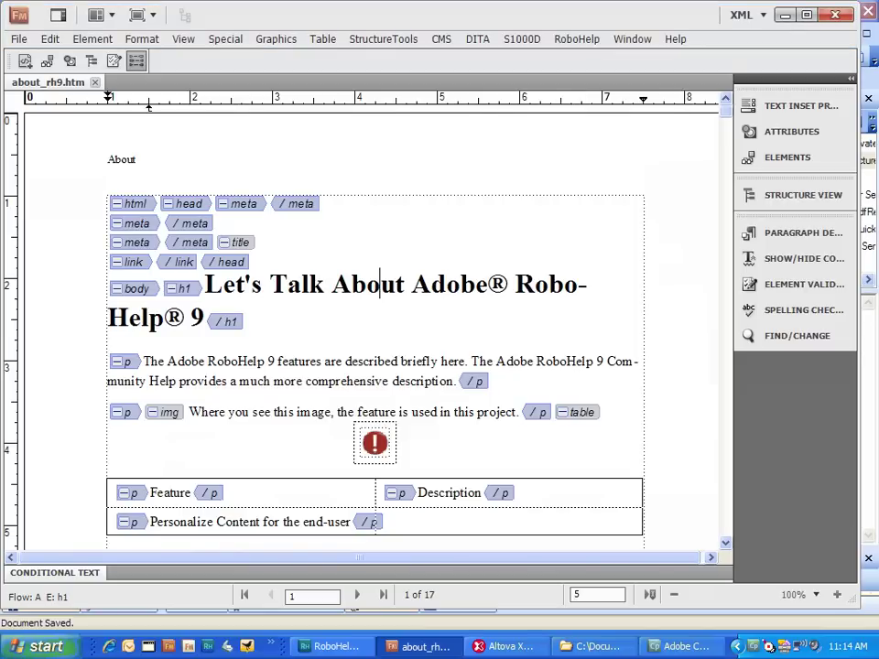
Go through the RoboHelpRealXMLEditor desktop folder to FrameMaker's xhtml\app folder and open the rules file in Notepad++.
key(alt+Tab)
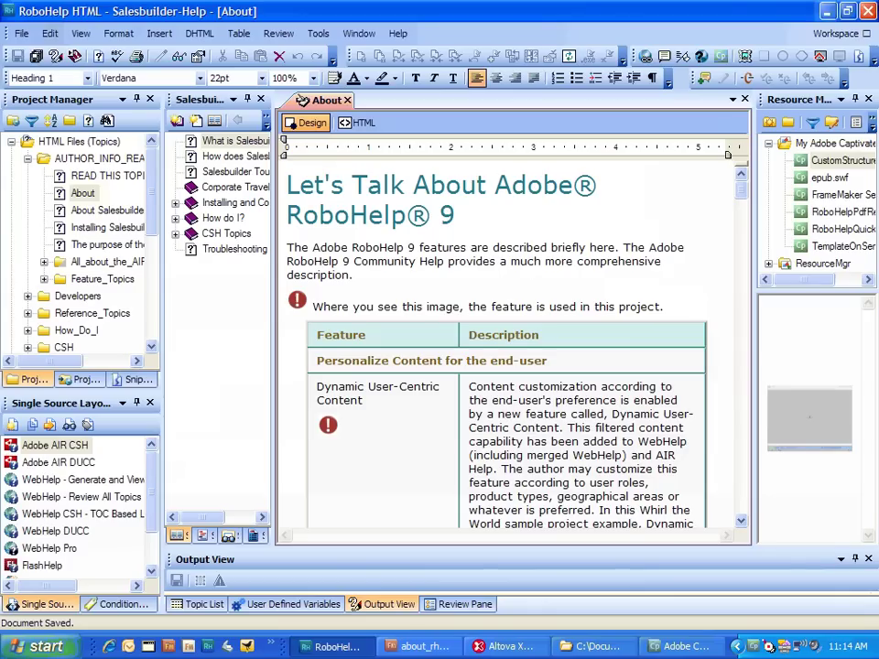
key(super+d)
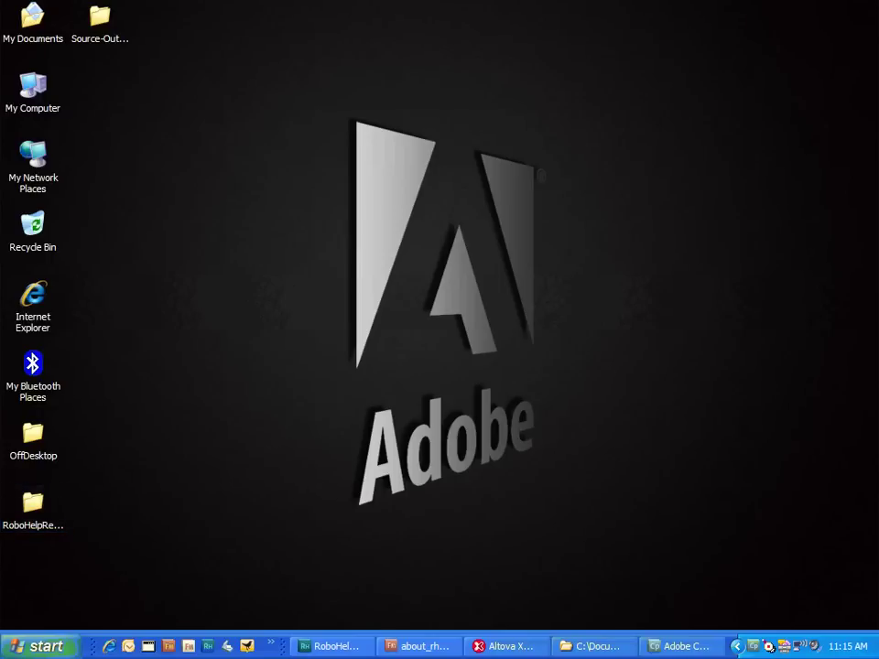
double_click(33, 504)
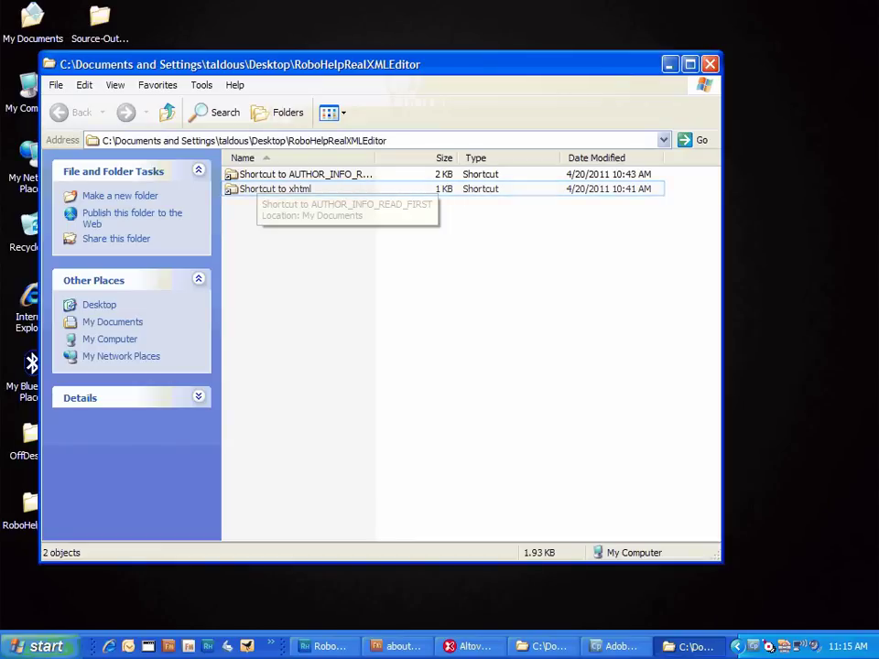
click(274, 189)
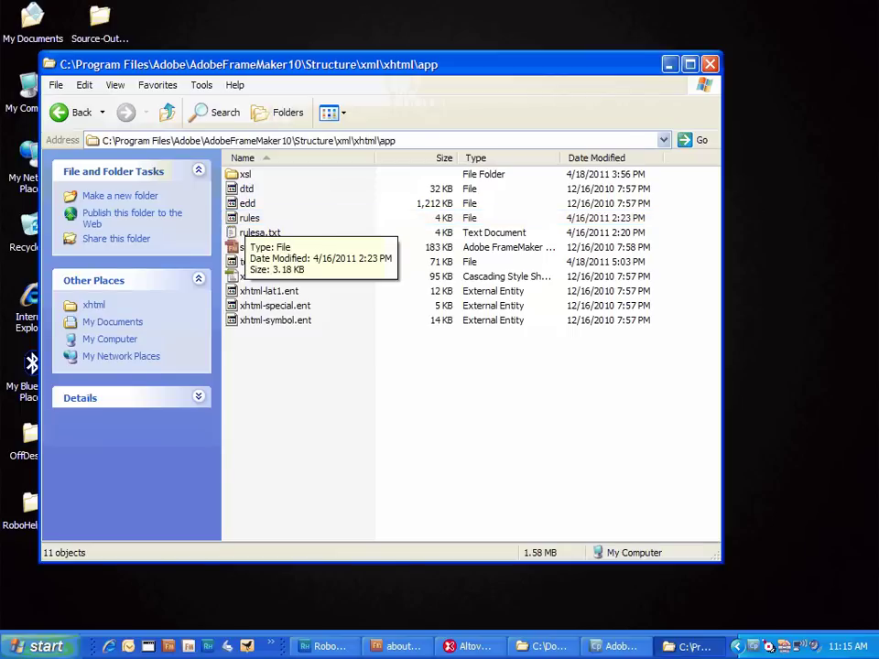
click(245, 219)
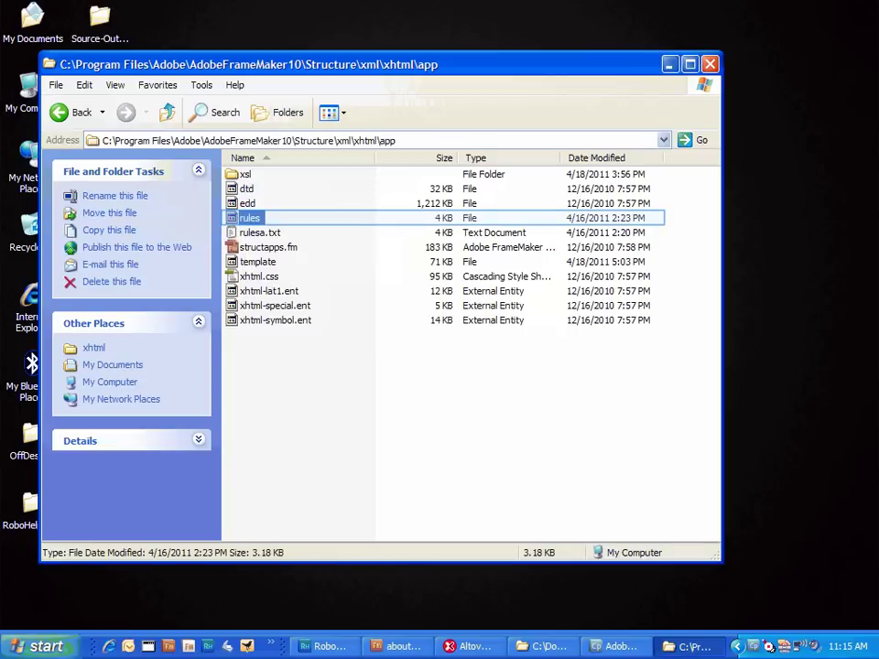
right_click(240, 220)
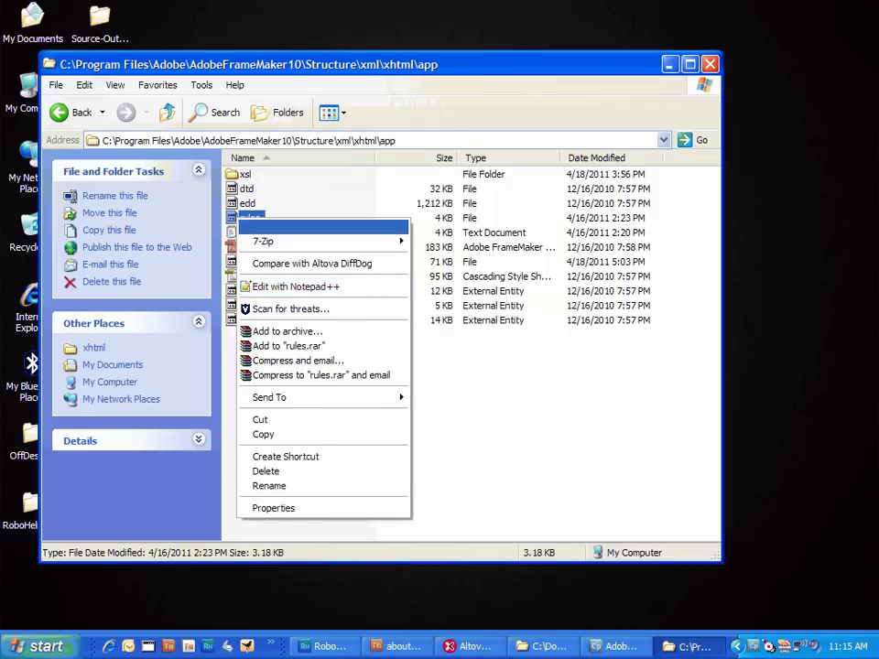
click(296, 286)
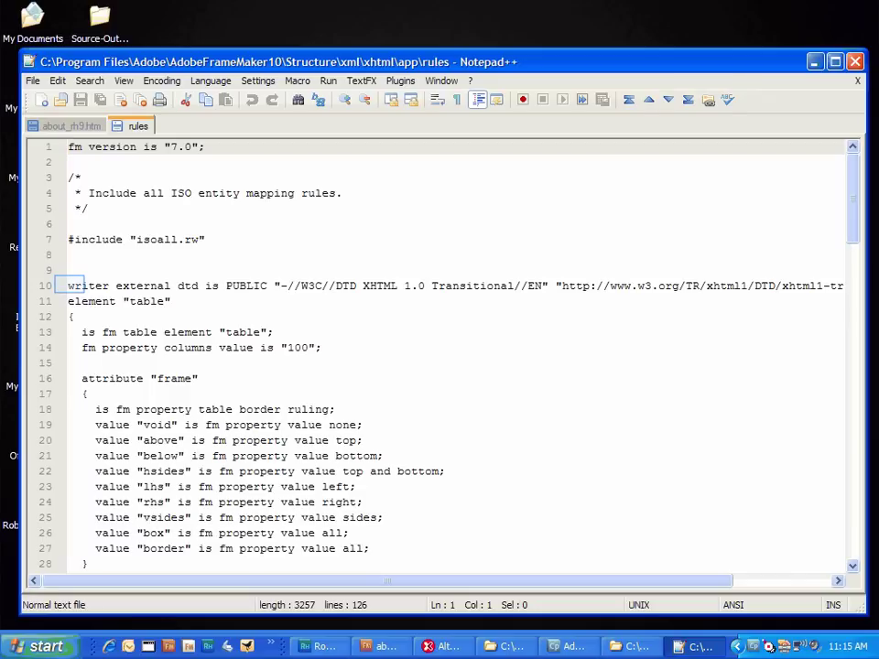
Examine the full "writer external dtd" rule on line 10 of the rules file, and close the file.
click(68, 285)
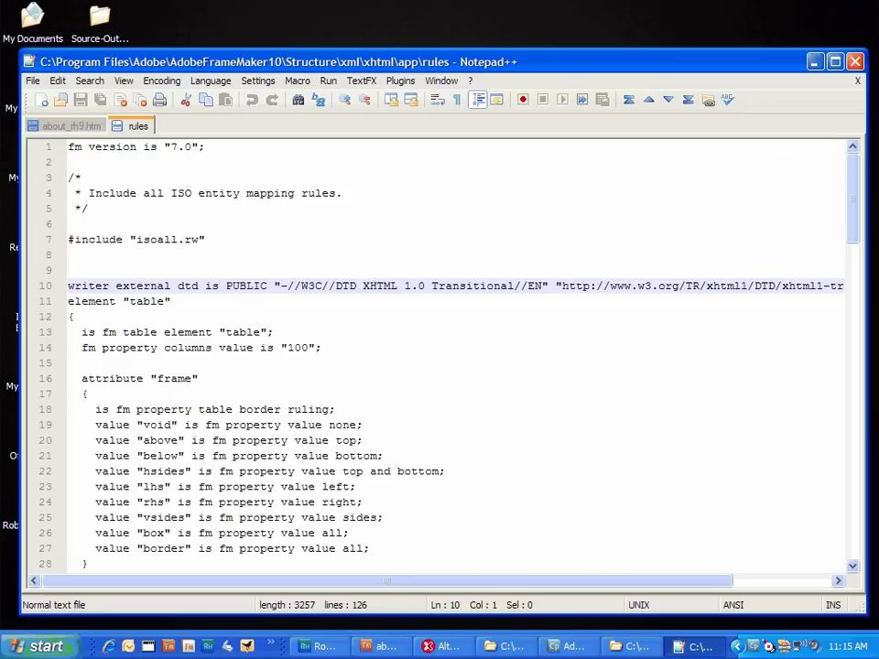
drag(334, 582, 475, 586)
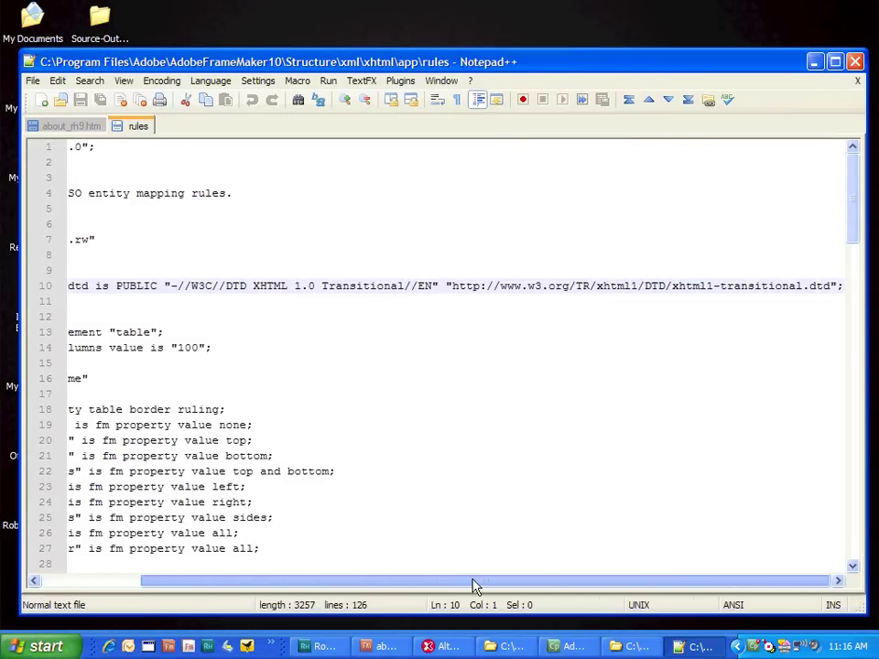
click(706, 285)
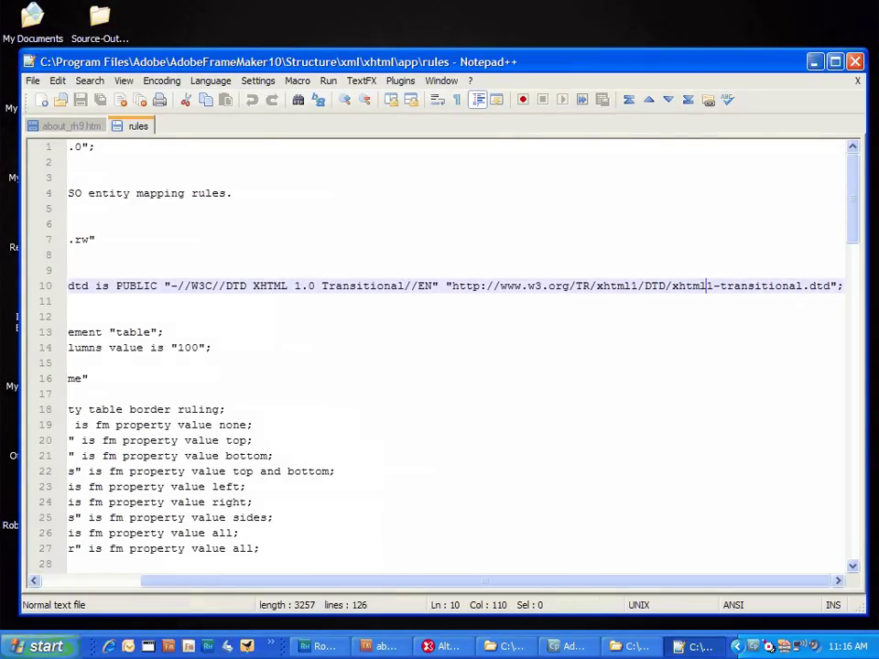
drag(482, 582, 387, 583)
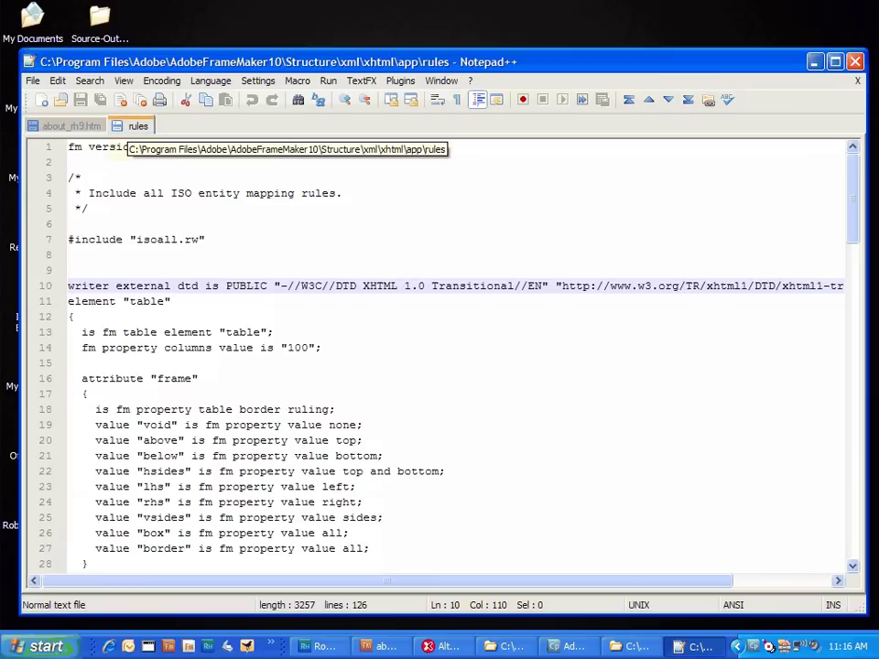
right_click(136, 127)
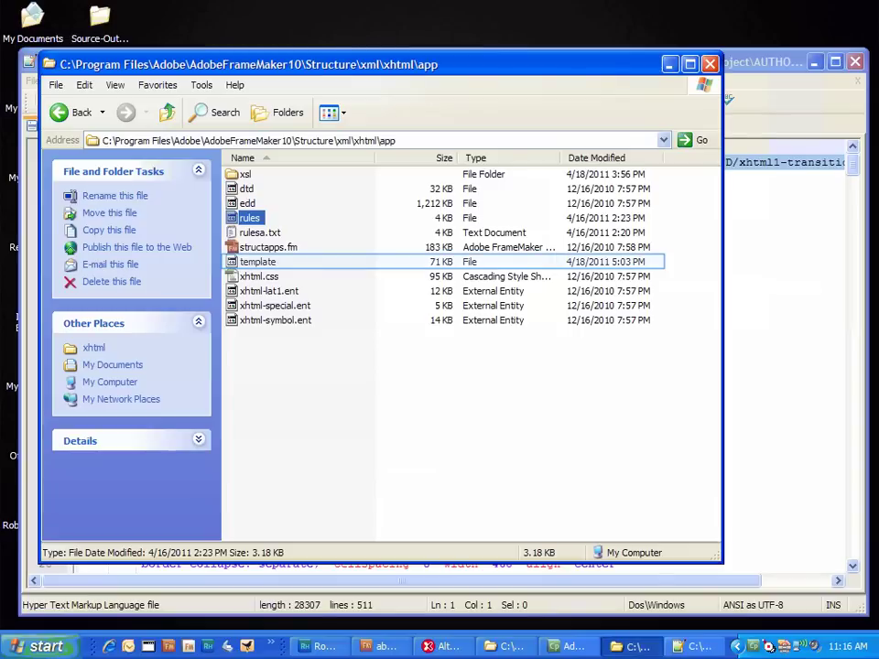
Switch to FrameMaker and browse to C:\Program Files\Adobe to open another document.
click(257, 263)
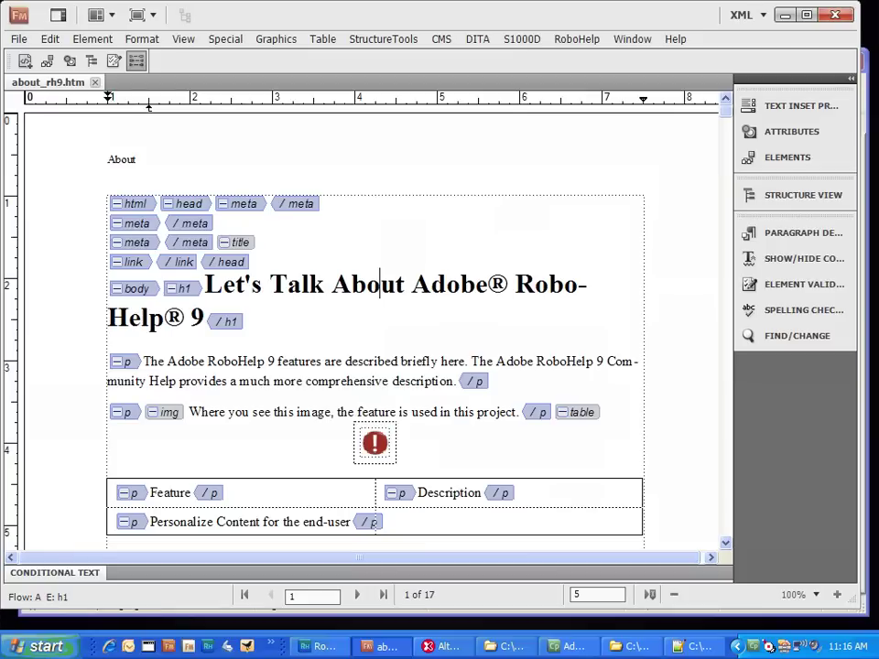
key(alt)
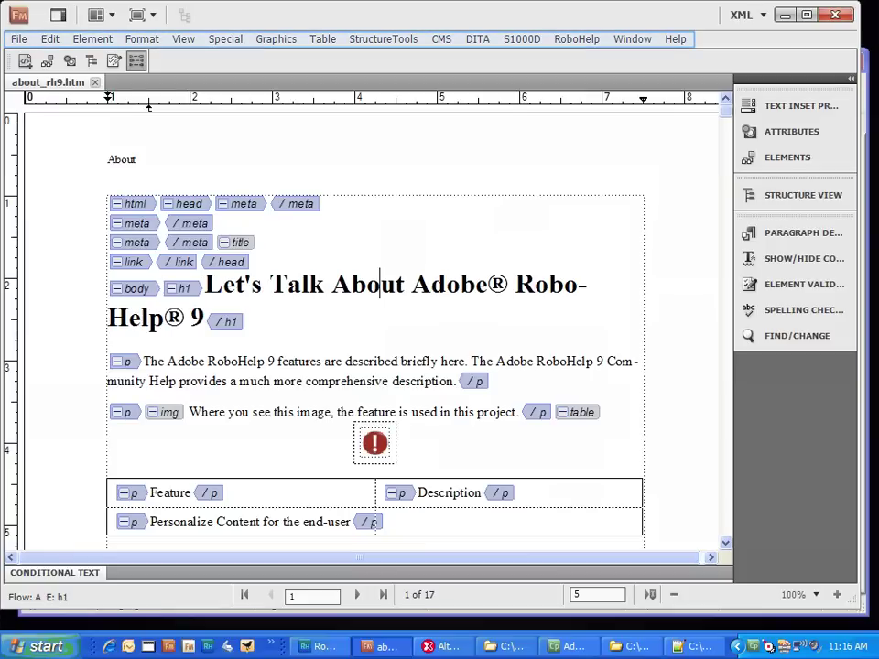
key(Escape)
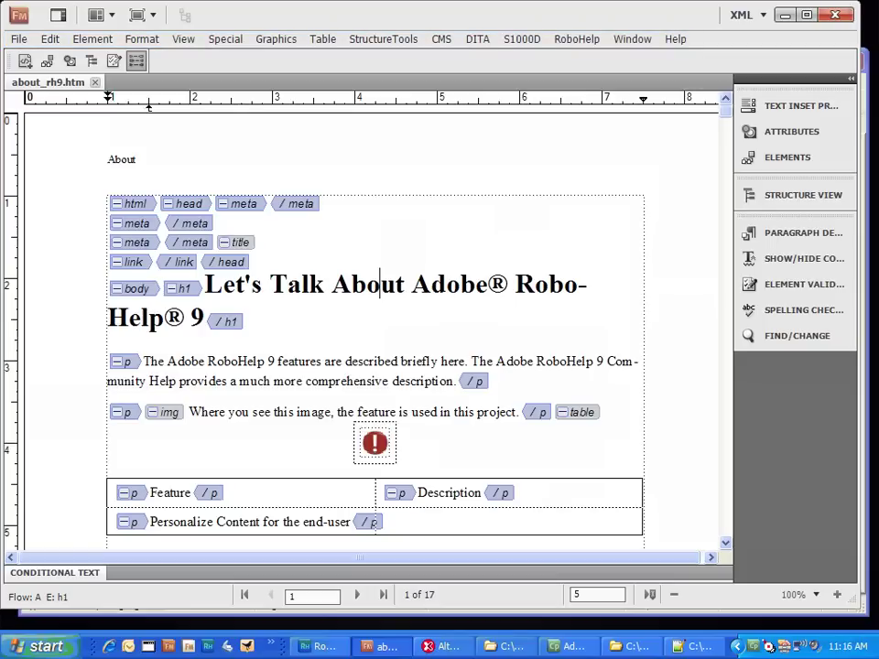
key(alt+f)
key(o)
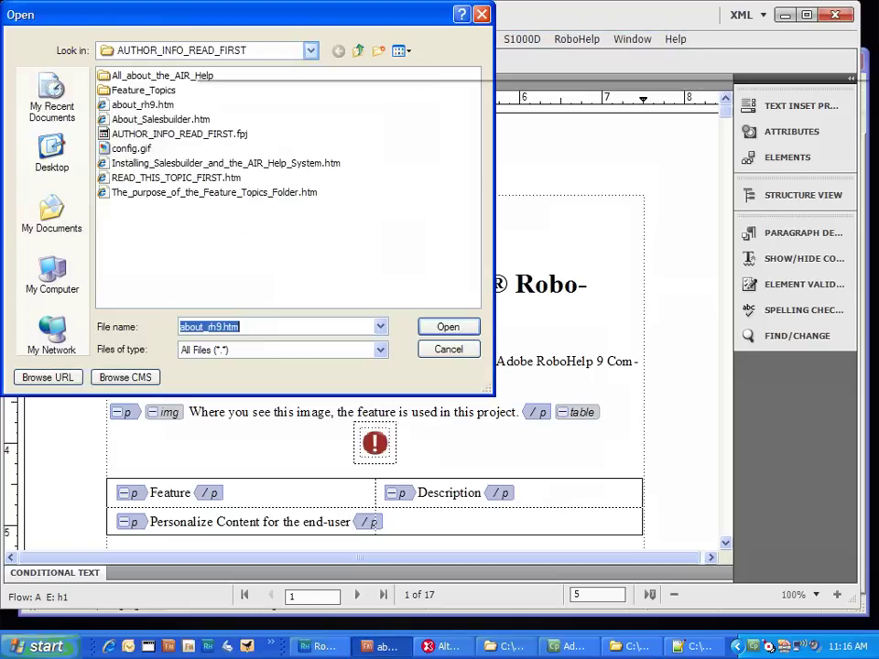
click(311, 51)
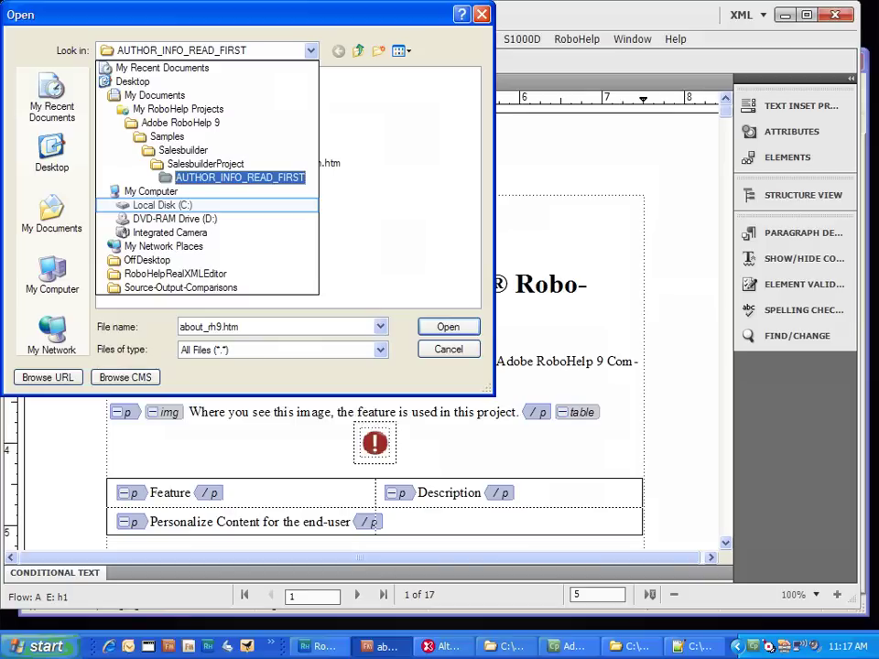
click(163, 205)
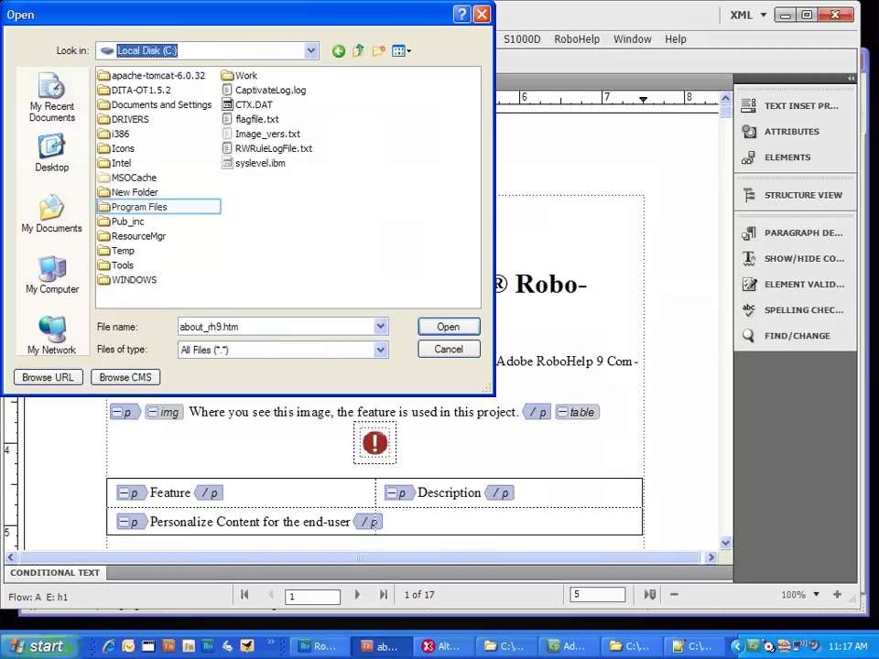
double_click(154, 206)
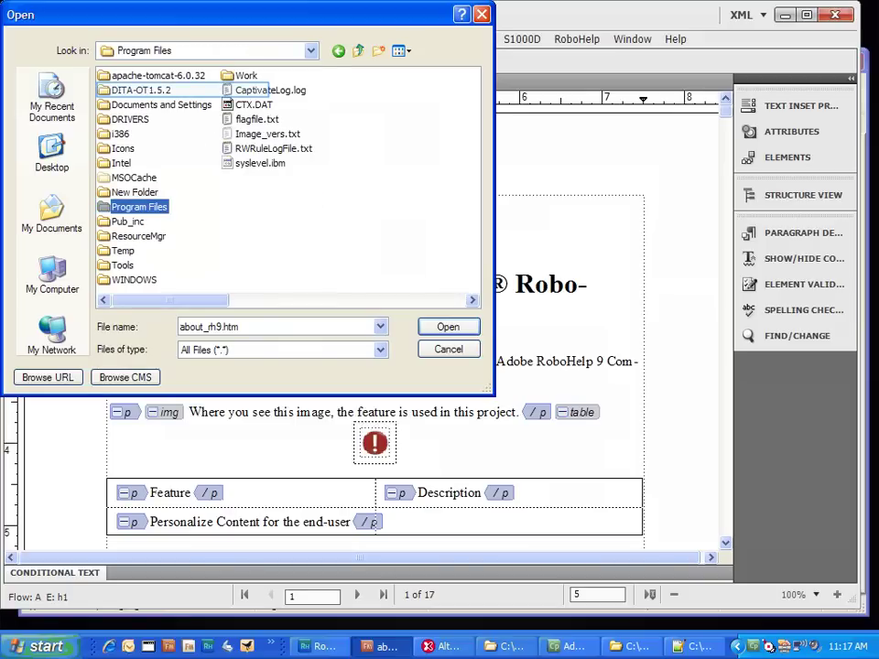
double_click(137, 90)
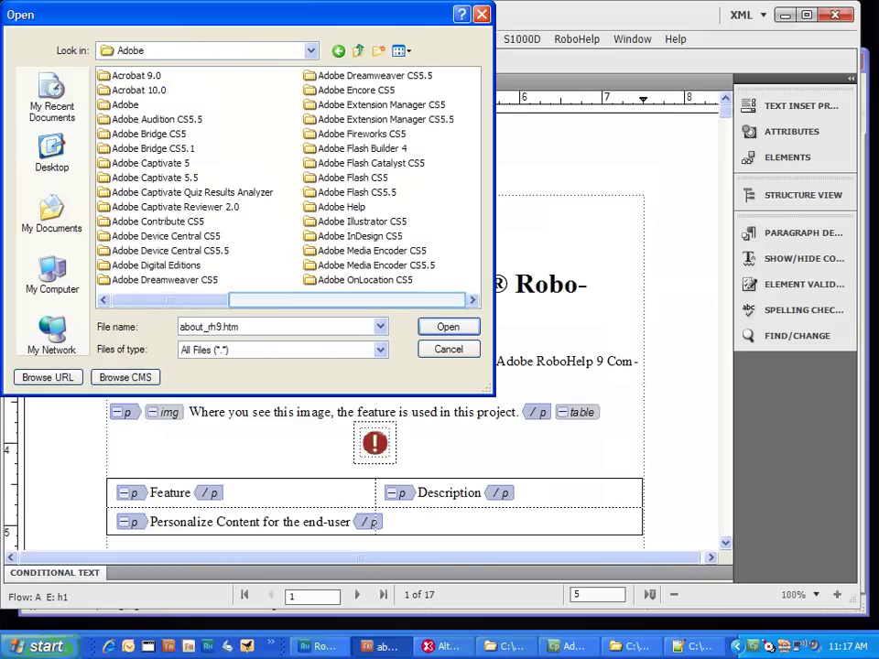
Open the template file from the AdobeFrameMaker10\Structure\xml\xhtml\app folder.
click(347, 300)
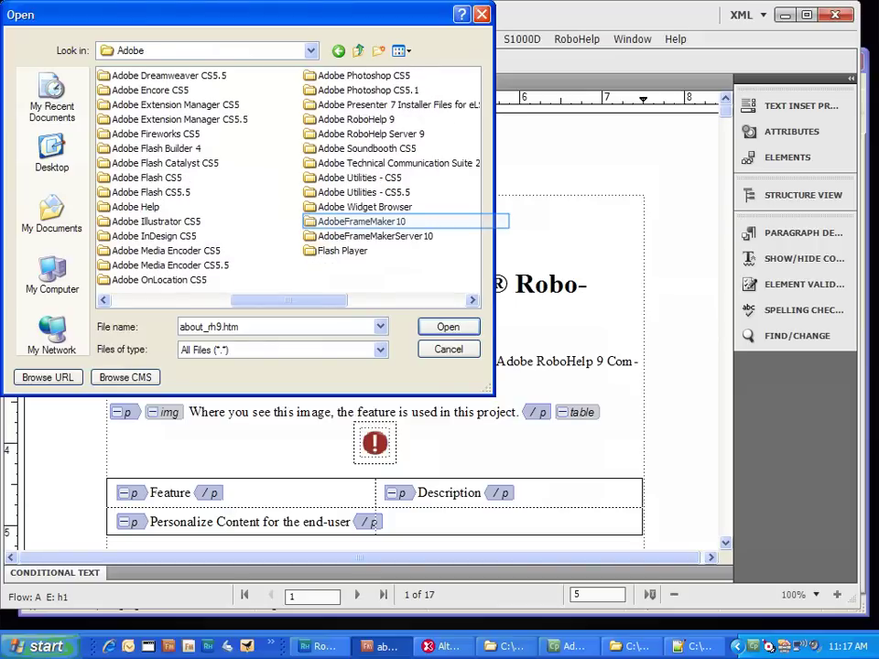
double_click(361, 222)
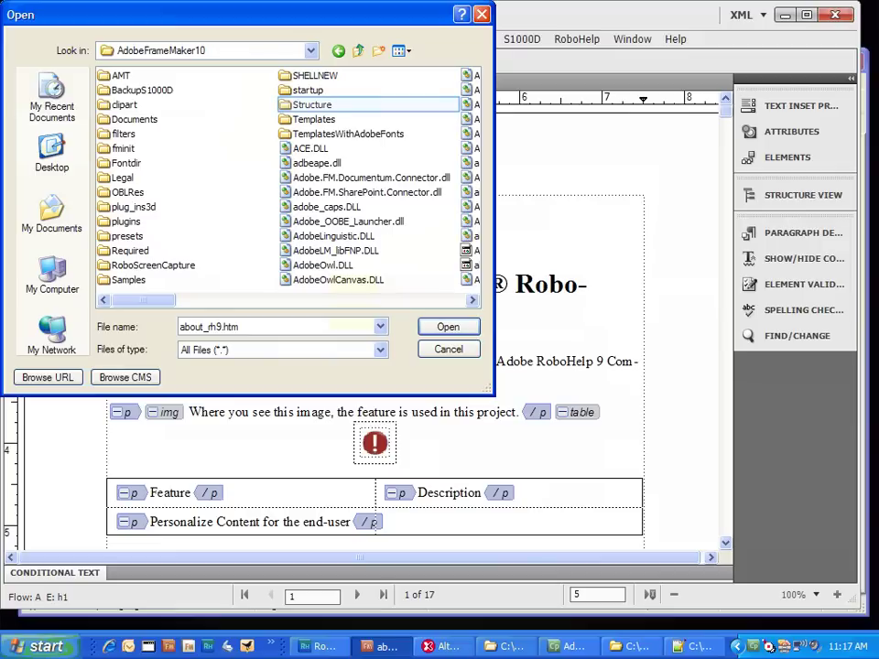
double_click(311, 104)
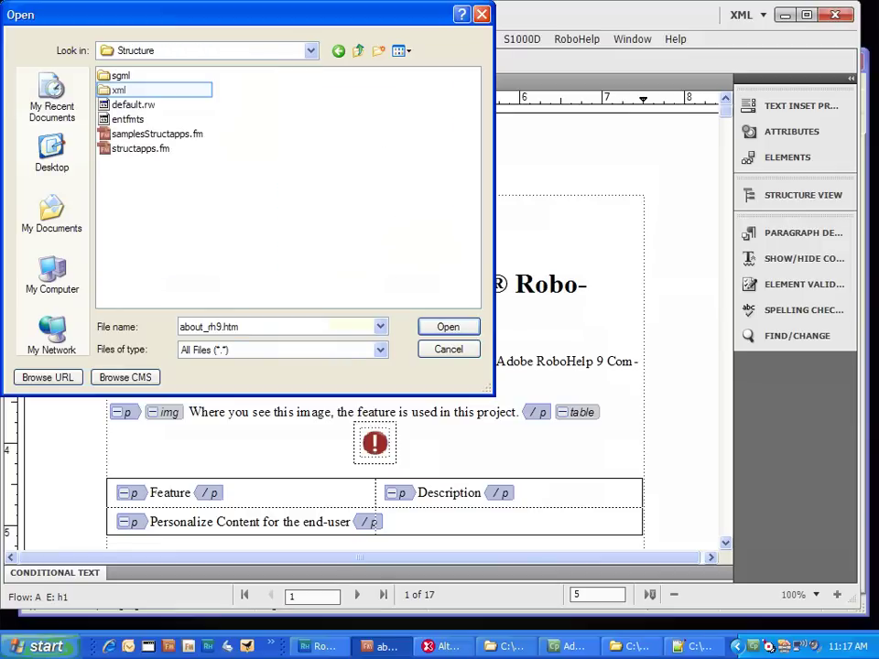
double_click(156, 90)
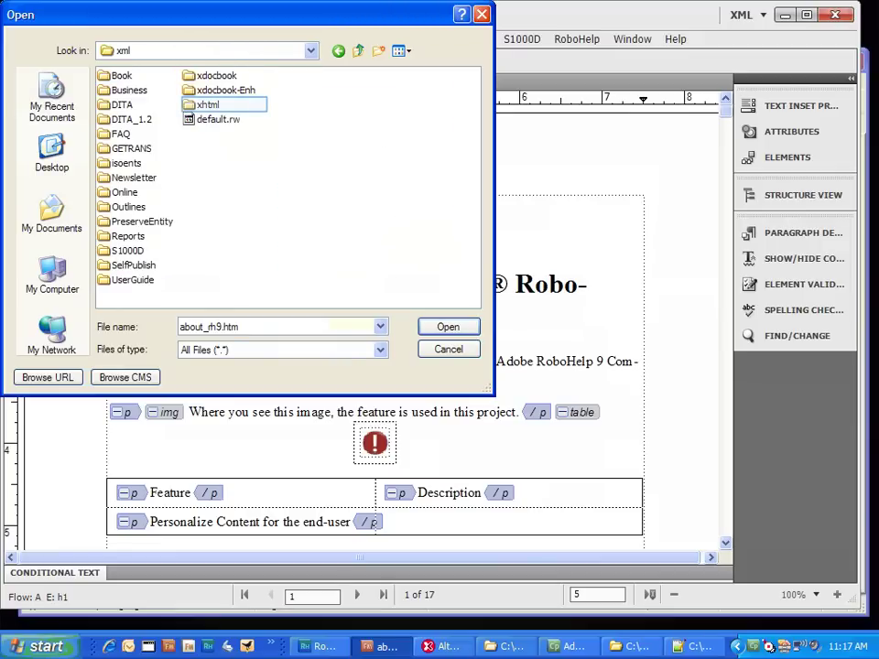
double_click(208, 104)
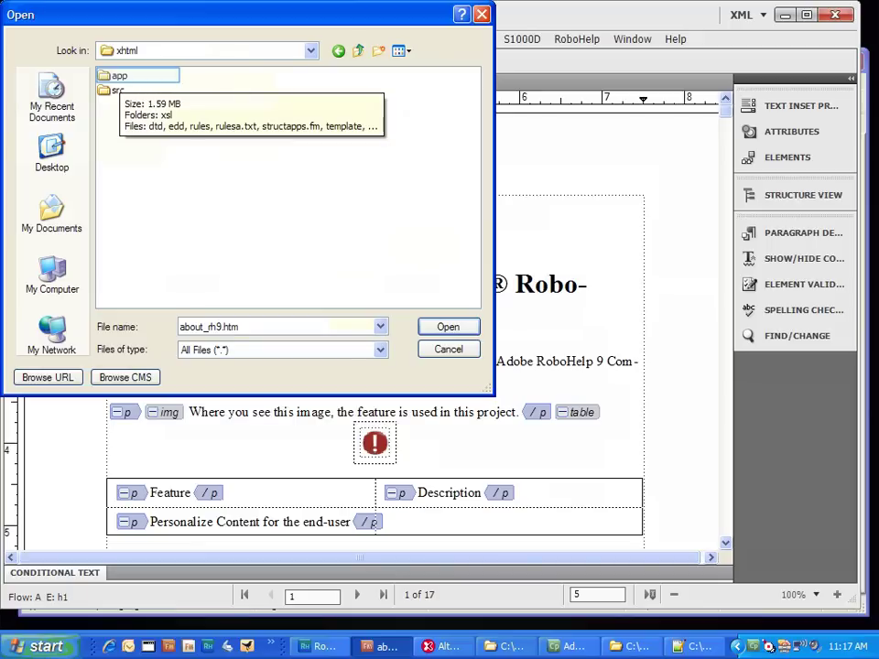
double_click(117, 75)
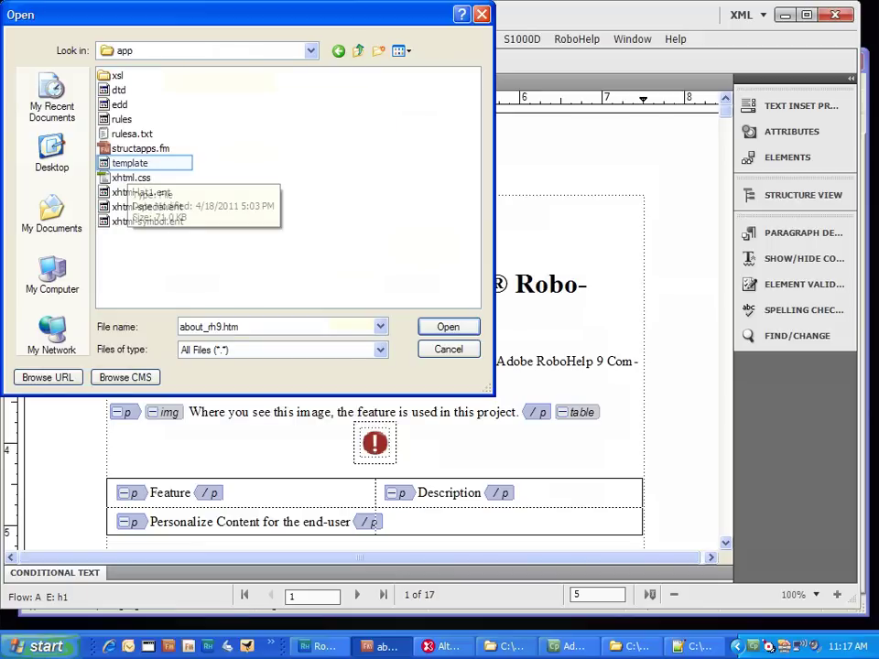
double_click(129, 163)
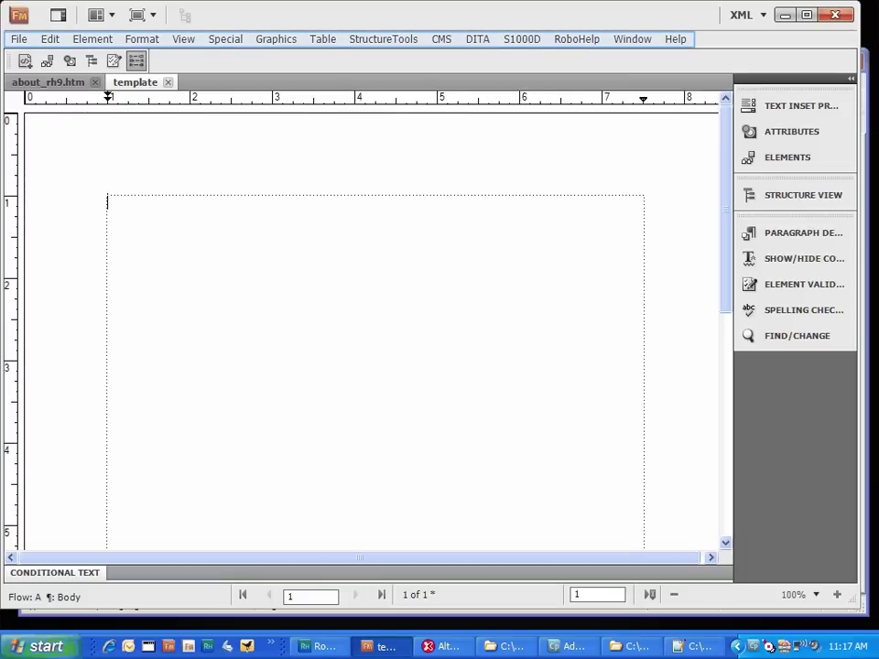
Review the Import Formats options and the available source documents for the template, and leave without importing.
key(alt+v)
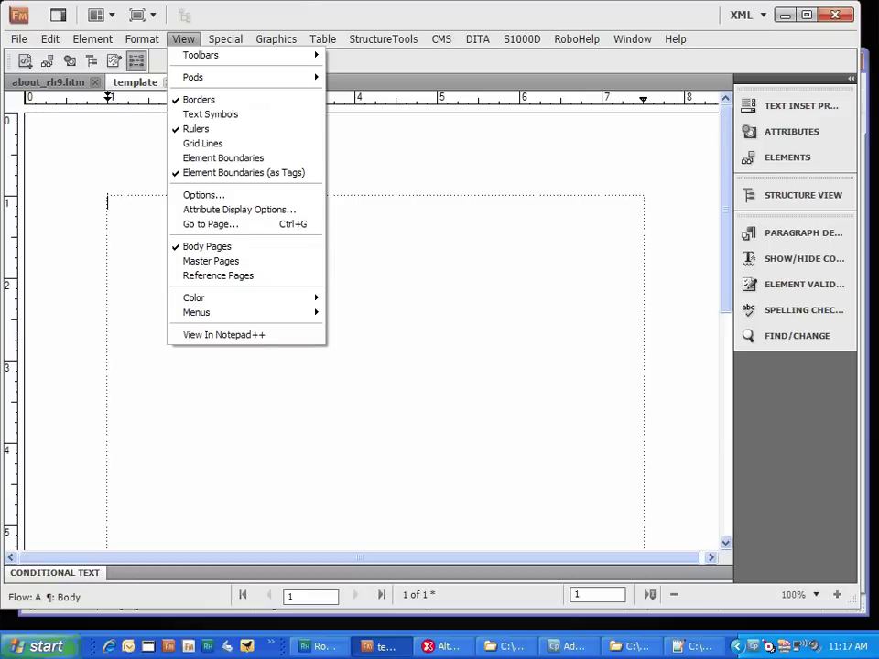
key(Escape)
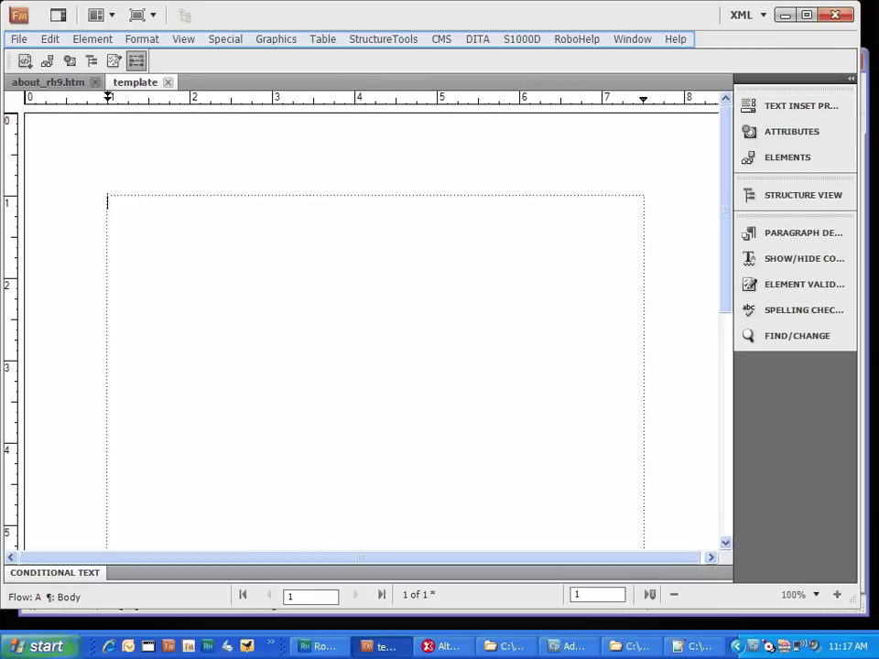
click(19, 39)
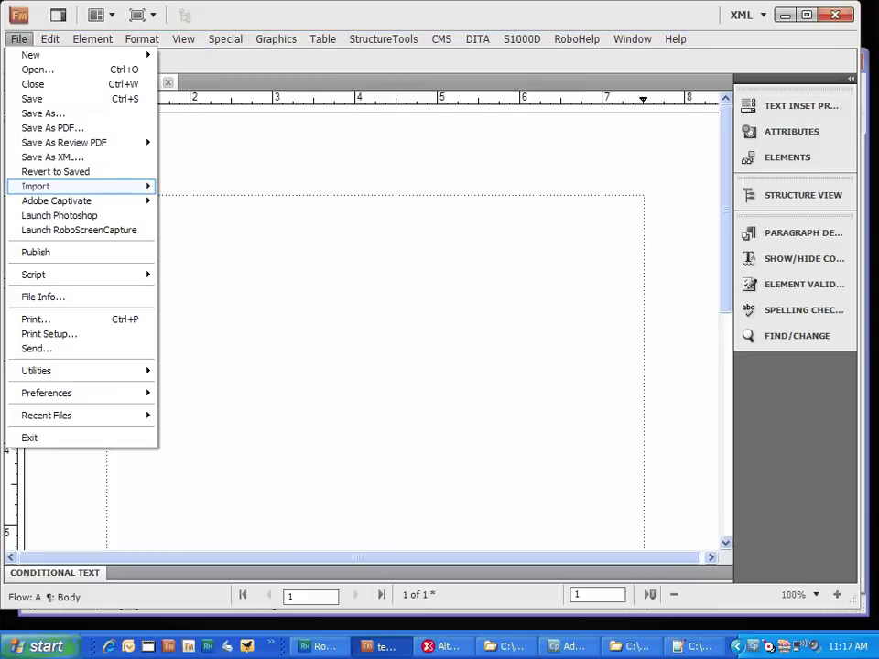
mouse_move(81, 187)
key(Return)
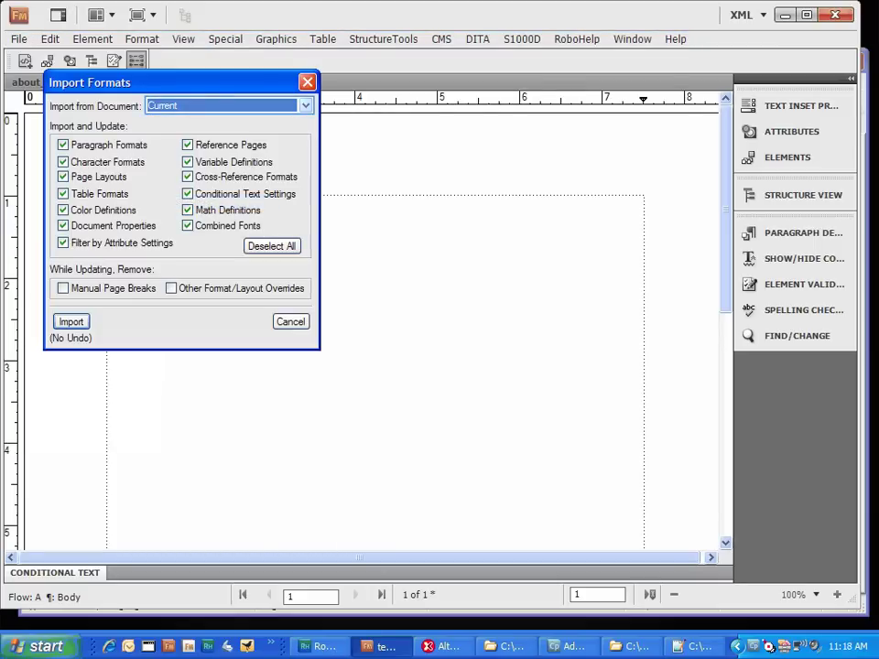
click(306, 106)
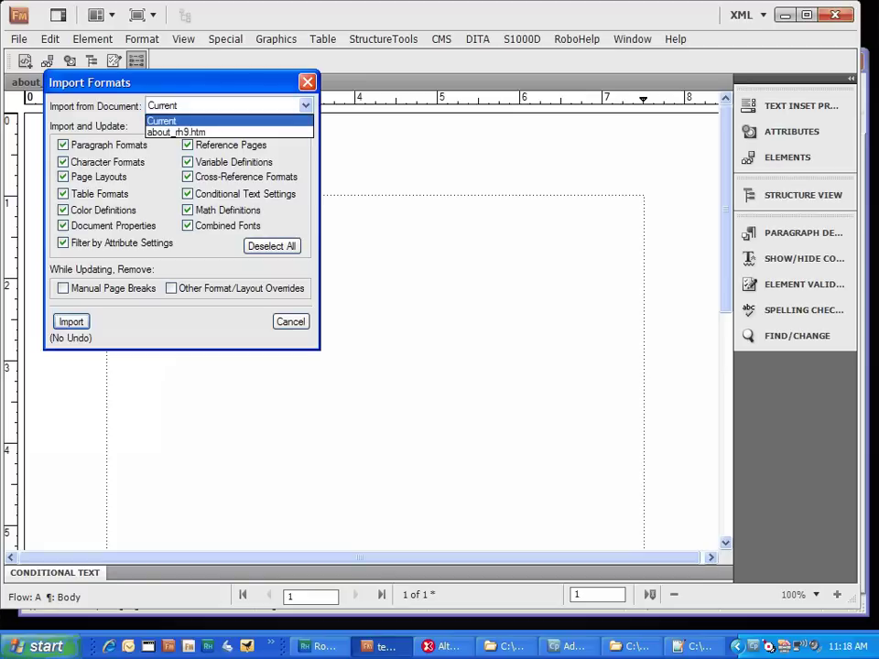
key(Down)
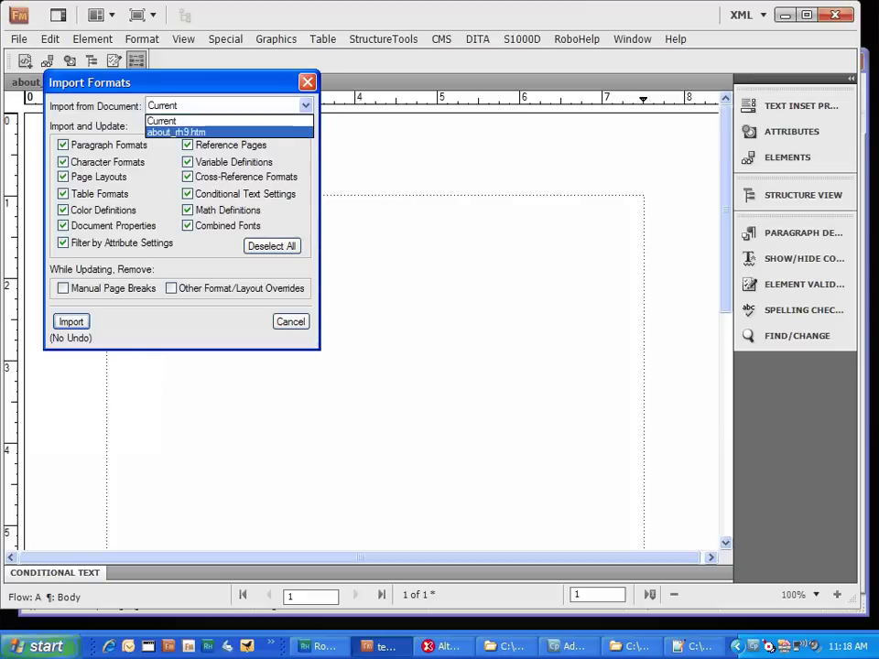
key(Escape)
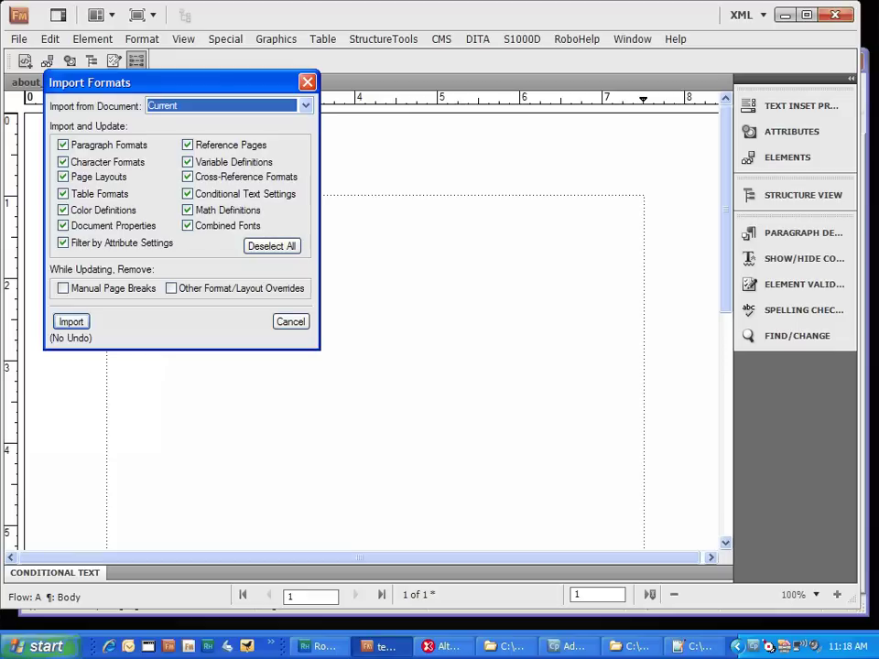
key(Escape)
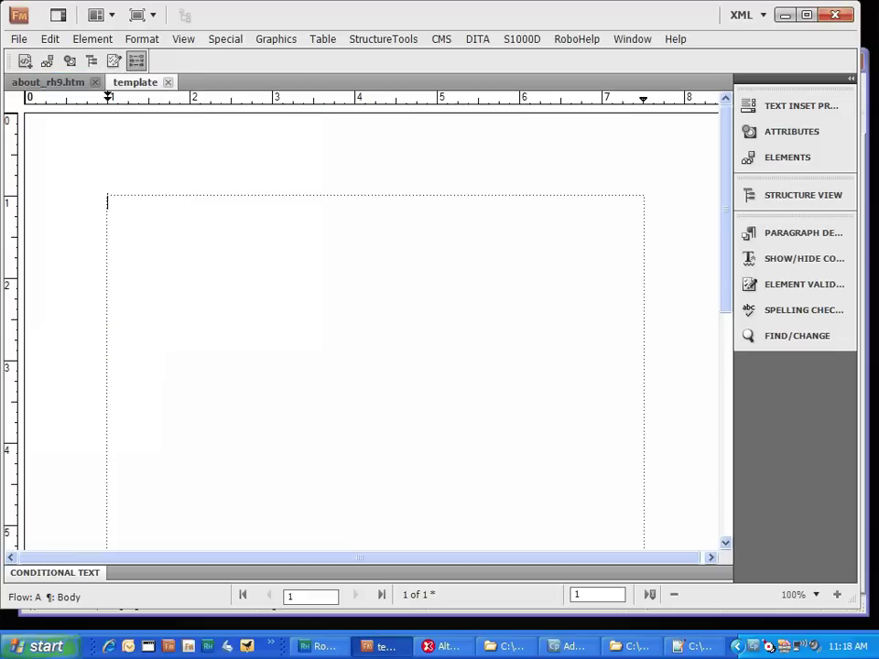
Export the template's element catalog as an EDD.
key(alt)
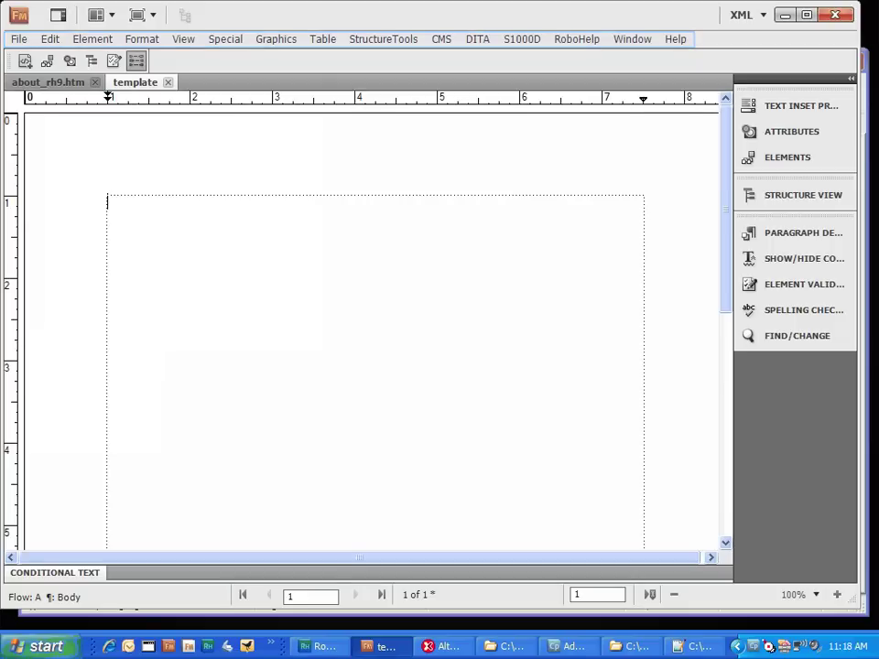
click(382, 40)
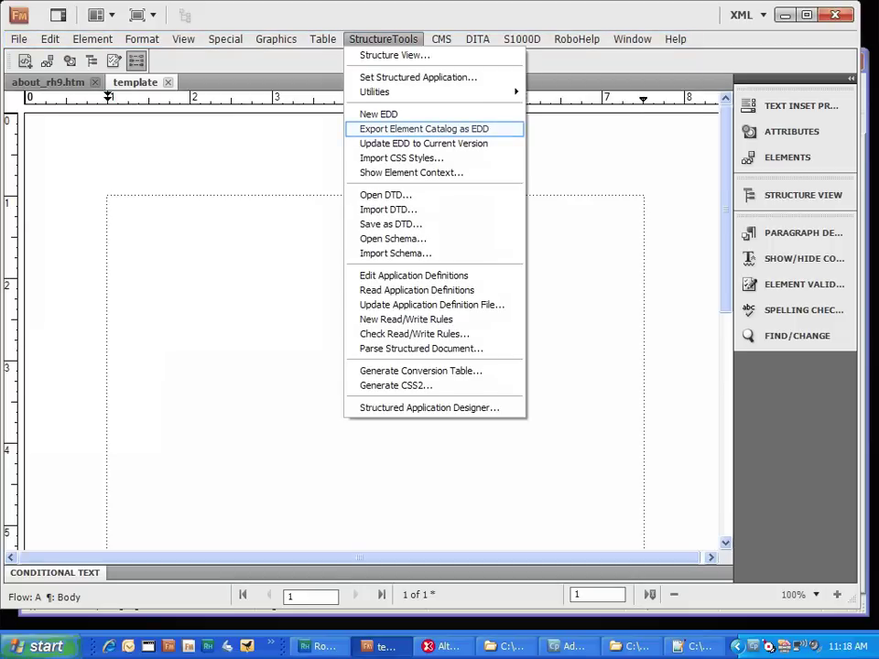
key(Return)
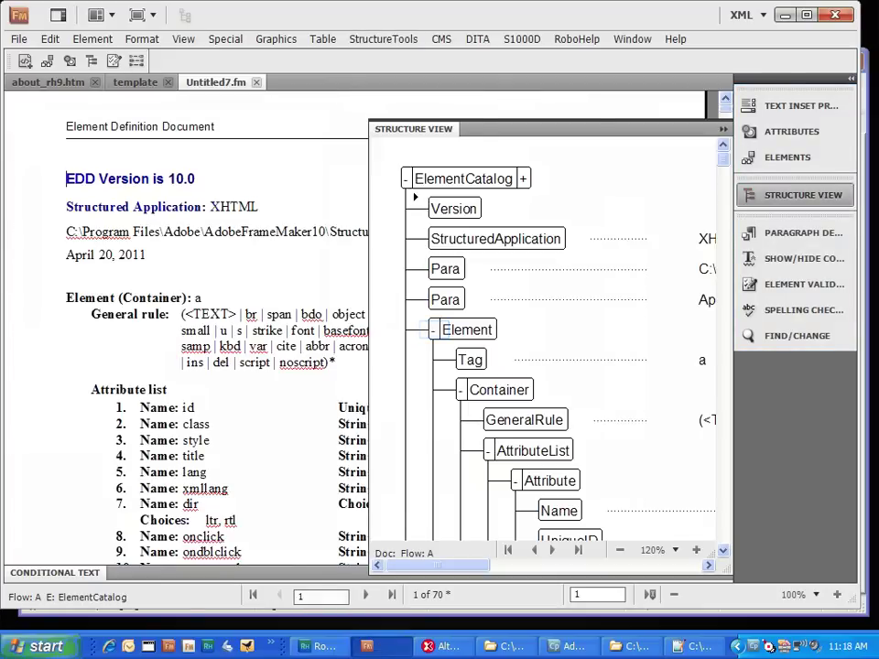
Collapse all Element nodes in the EDD's structure view, examine the element names and the "a" element's format rules, and hide the structure view.
shift+click(434, 330)
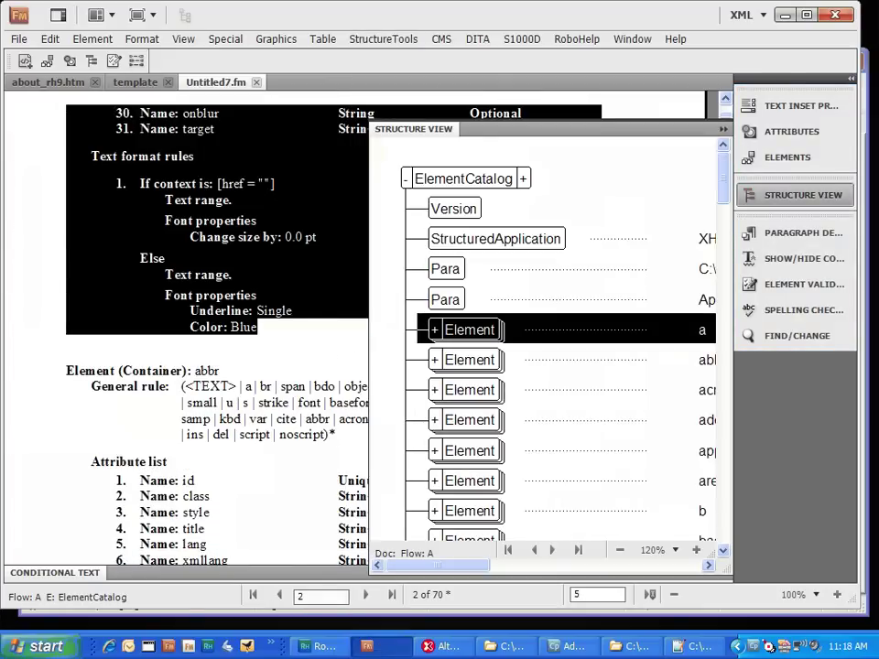
drag(460, 565, 502, 565)
scroll(567, 413, down, 1)
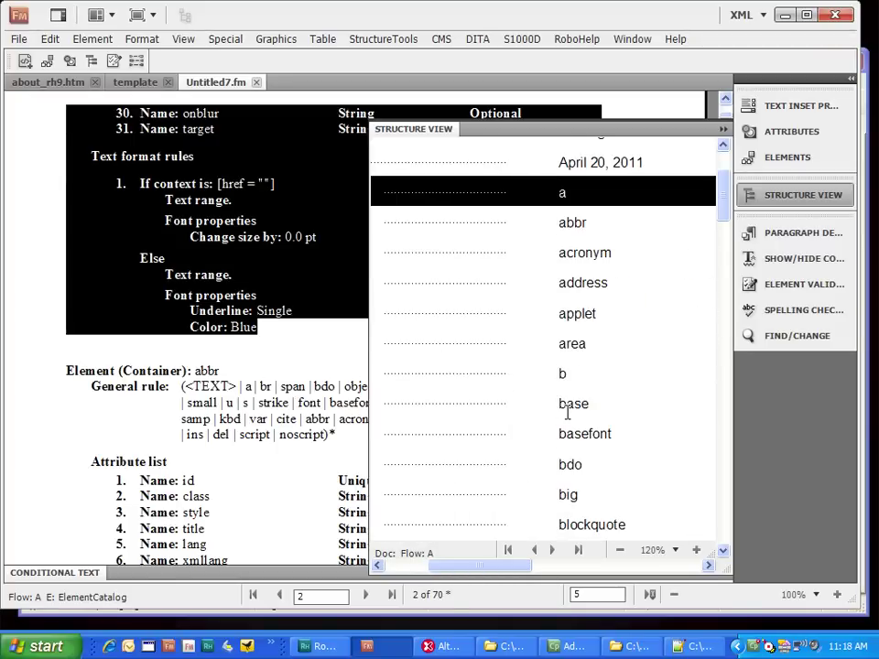
scroll(567, 413, down, 2)
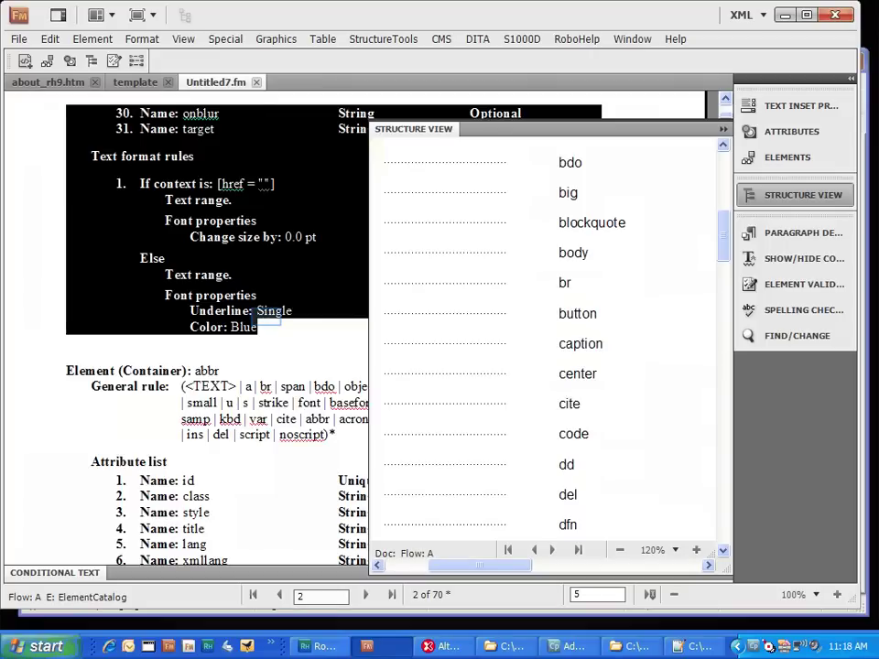
click(293, 313)
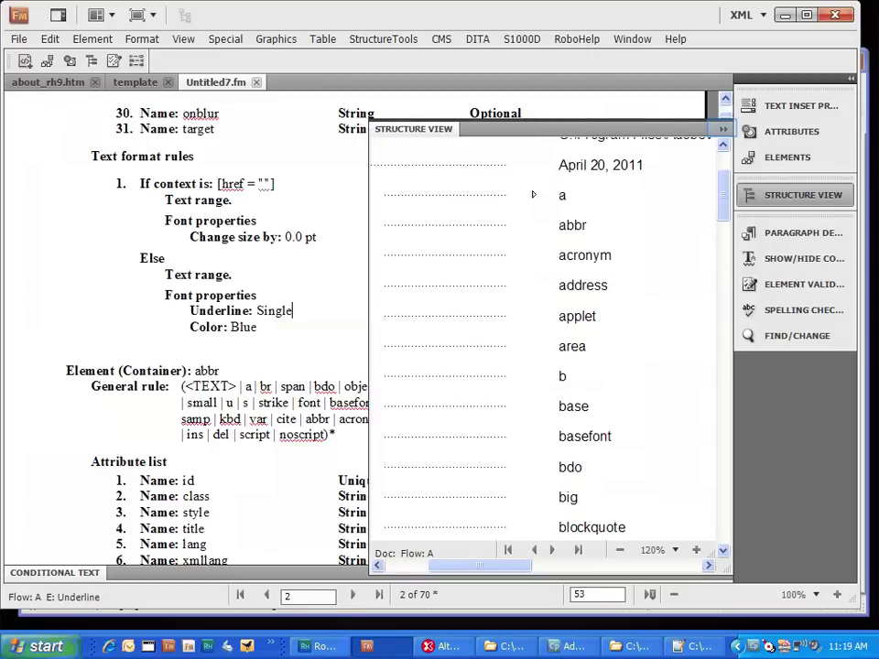
click(723, 129)
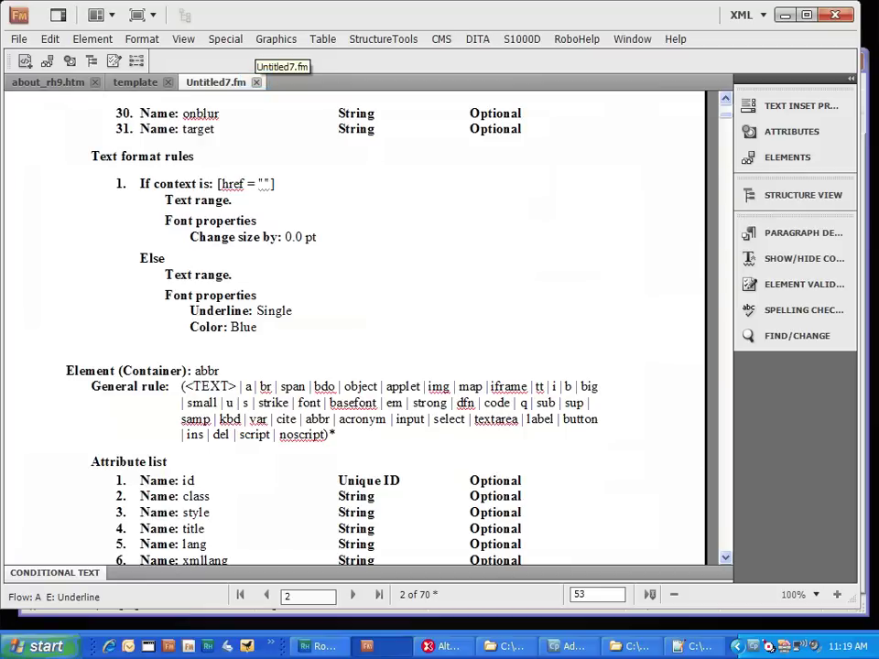
Close the exported EDD and the template without saving, and go to the Dynamic User-Centric Content row in about_rh9.htm.
click(256, 81)
key(Return)
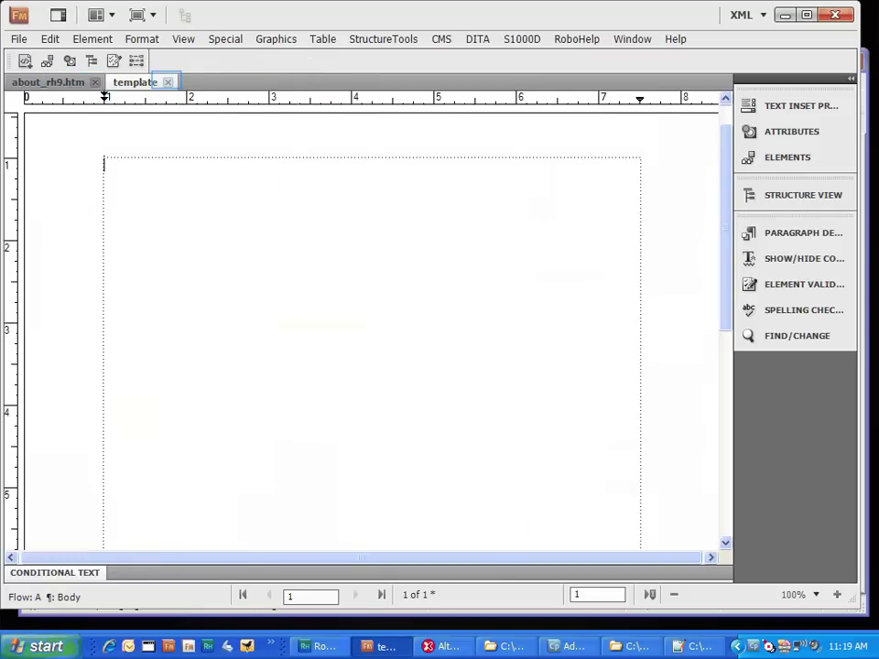
click(168, 81)
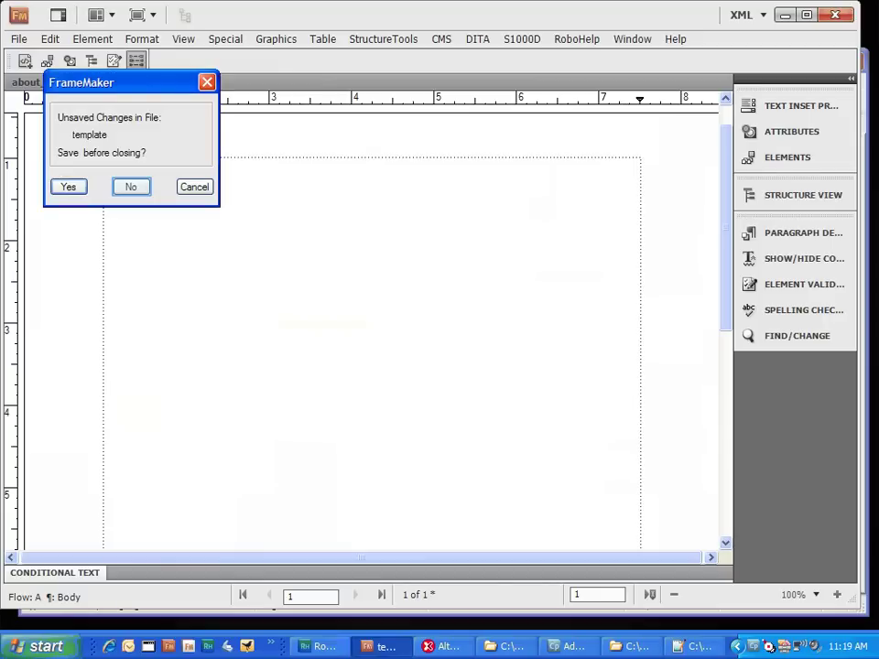
key(Return)
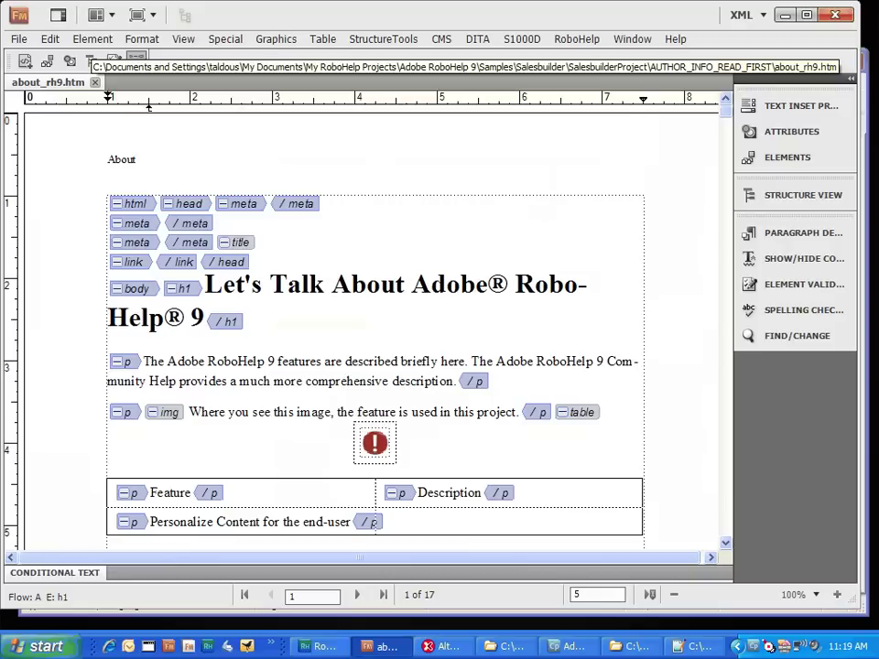
drag(726, 108, 726, 142)
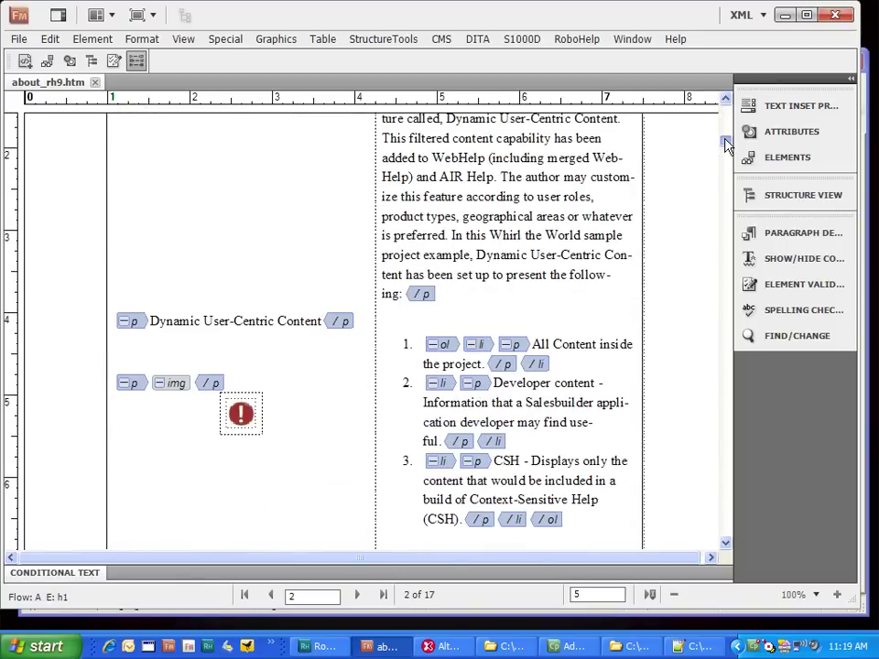